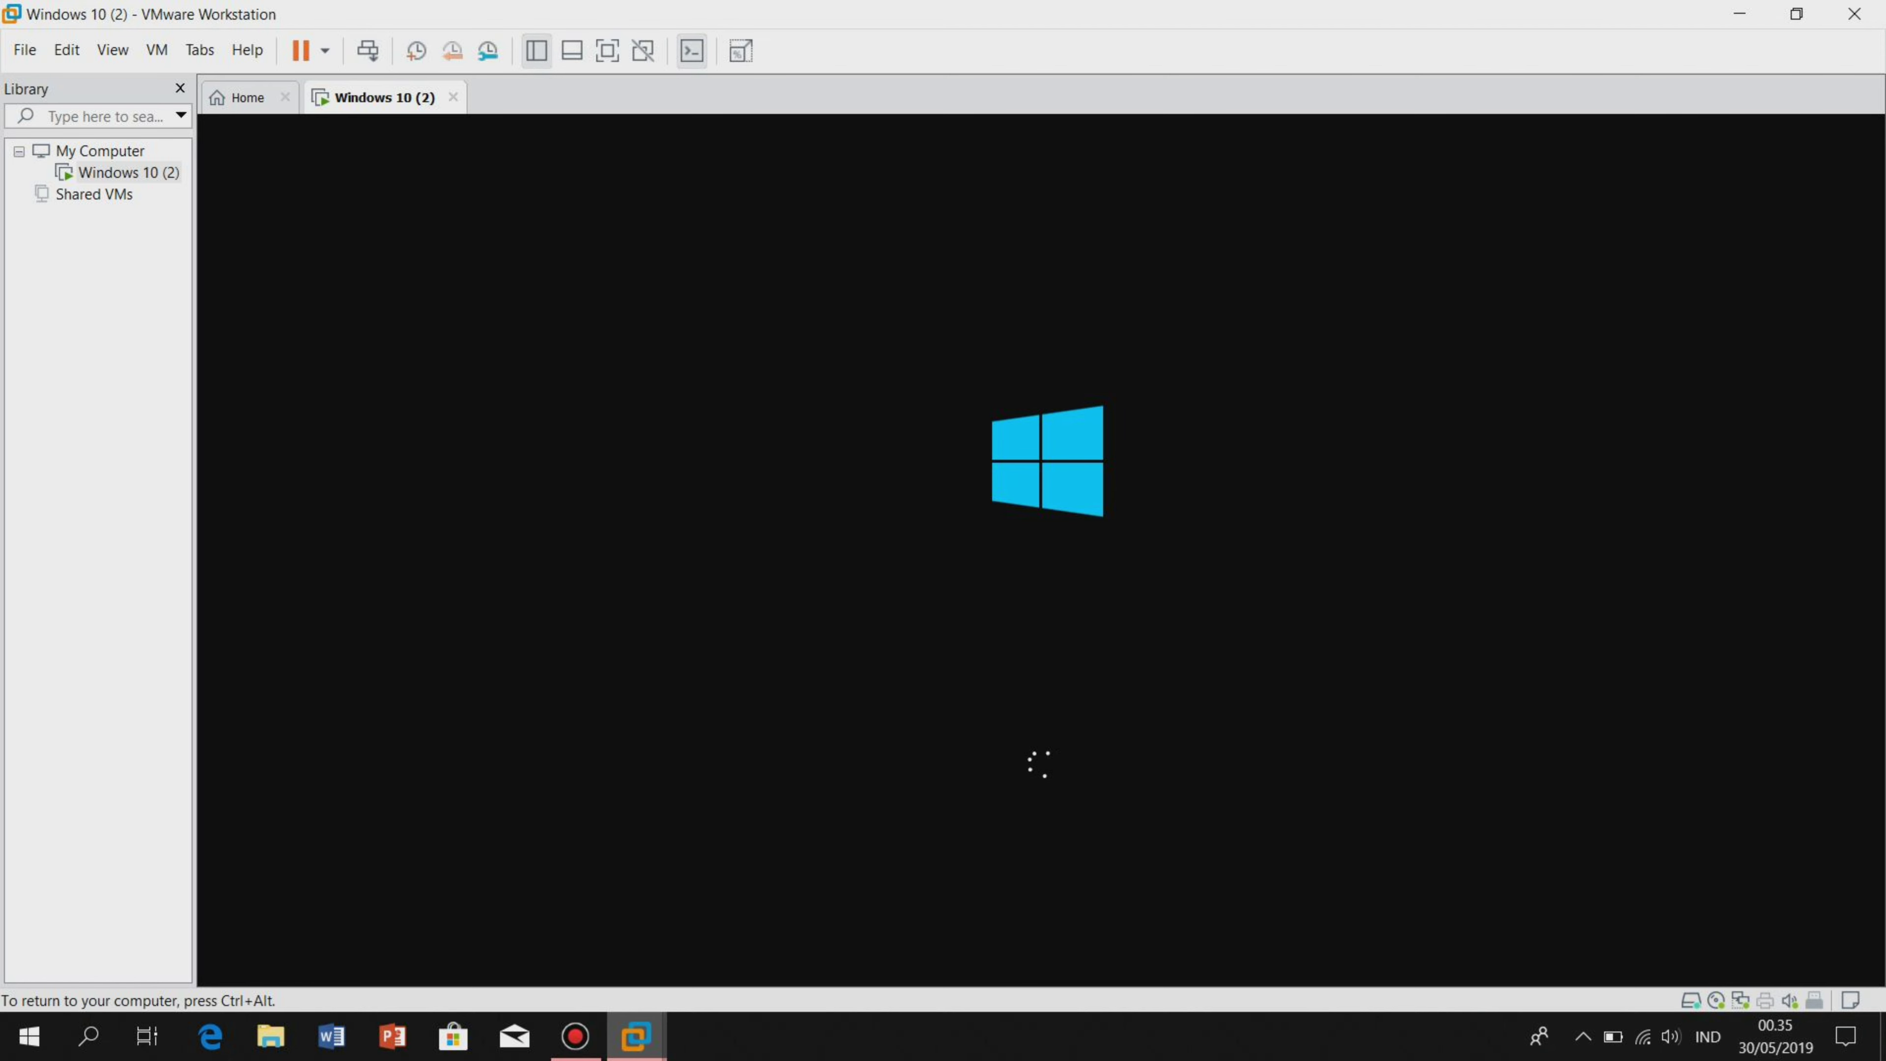
# Wait through the Windows 10 (2) boot and 'Getting ready' screens, switching input into the VM.
pyautogui.hotkey('ctrl', 'alt')
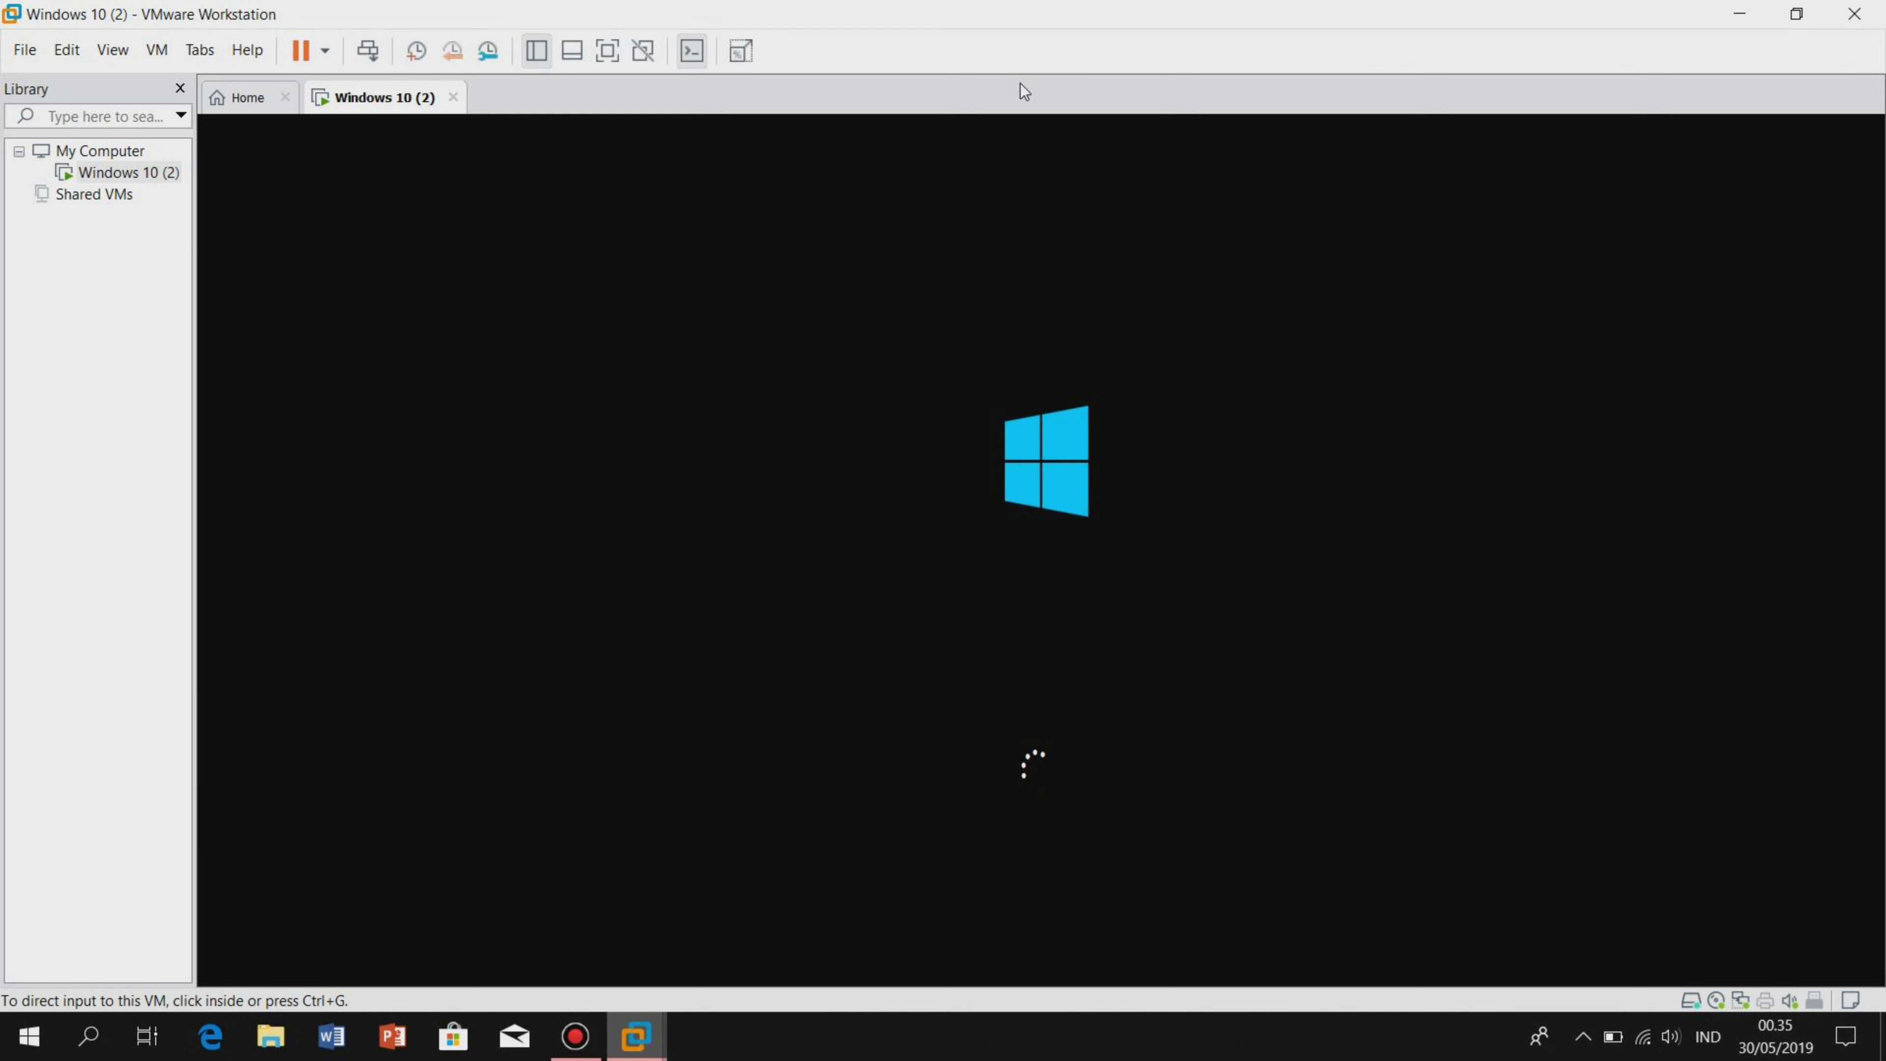
pyautogui.moveTo(1158, 5)
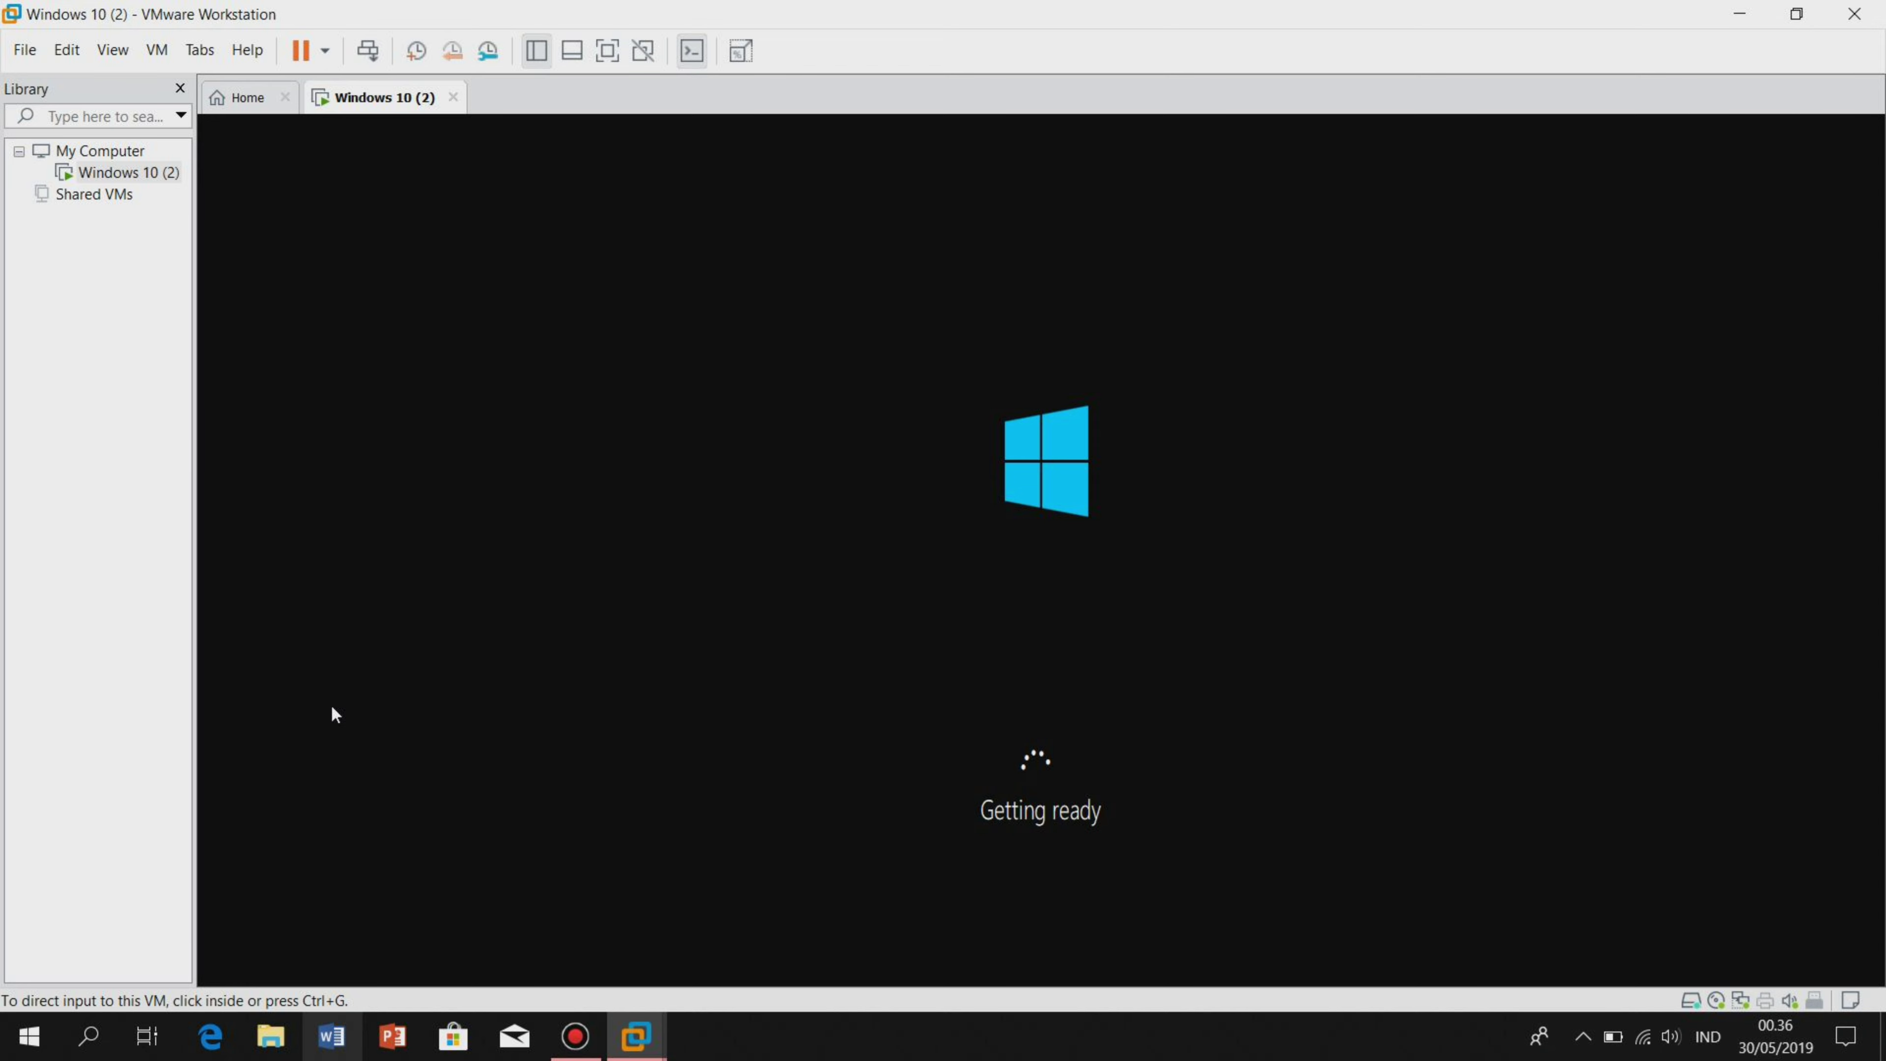
pyautogui.click(812, 893)
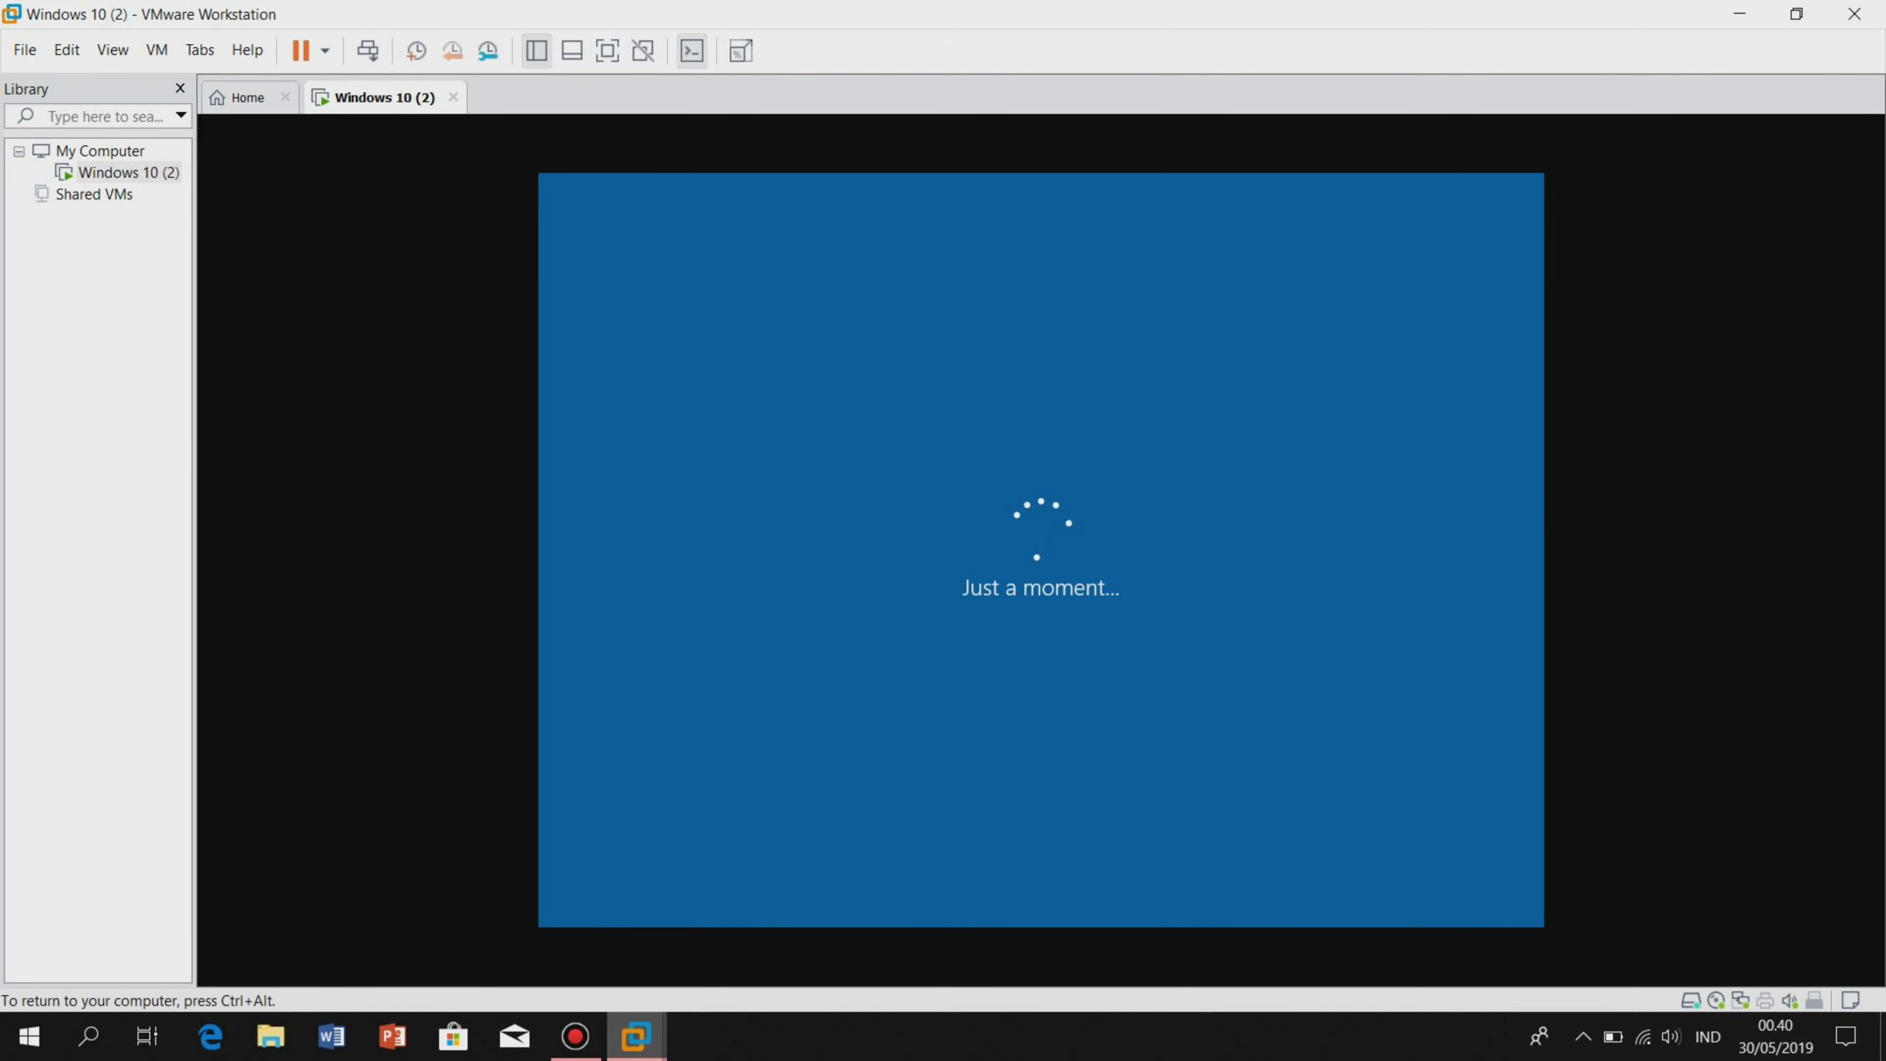
# Skip the failed network connection page after Cortana's welcome to reach account naming.
pyautogui.hotkey('ctrl', 'alt')
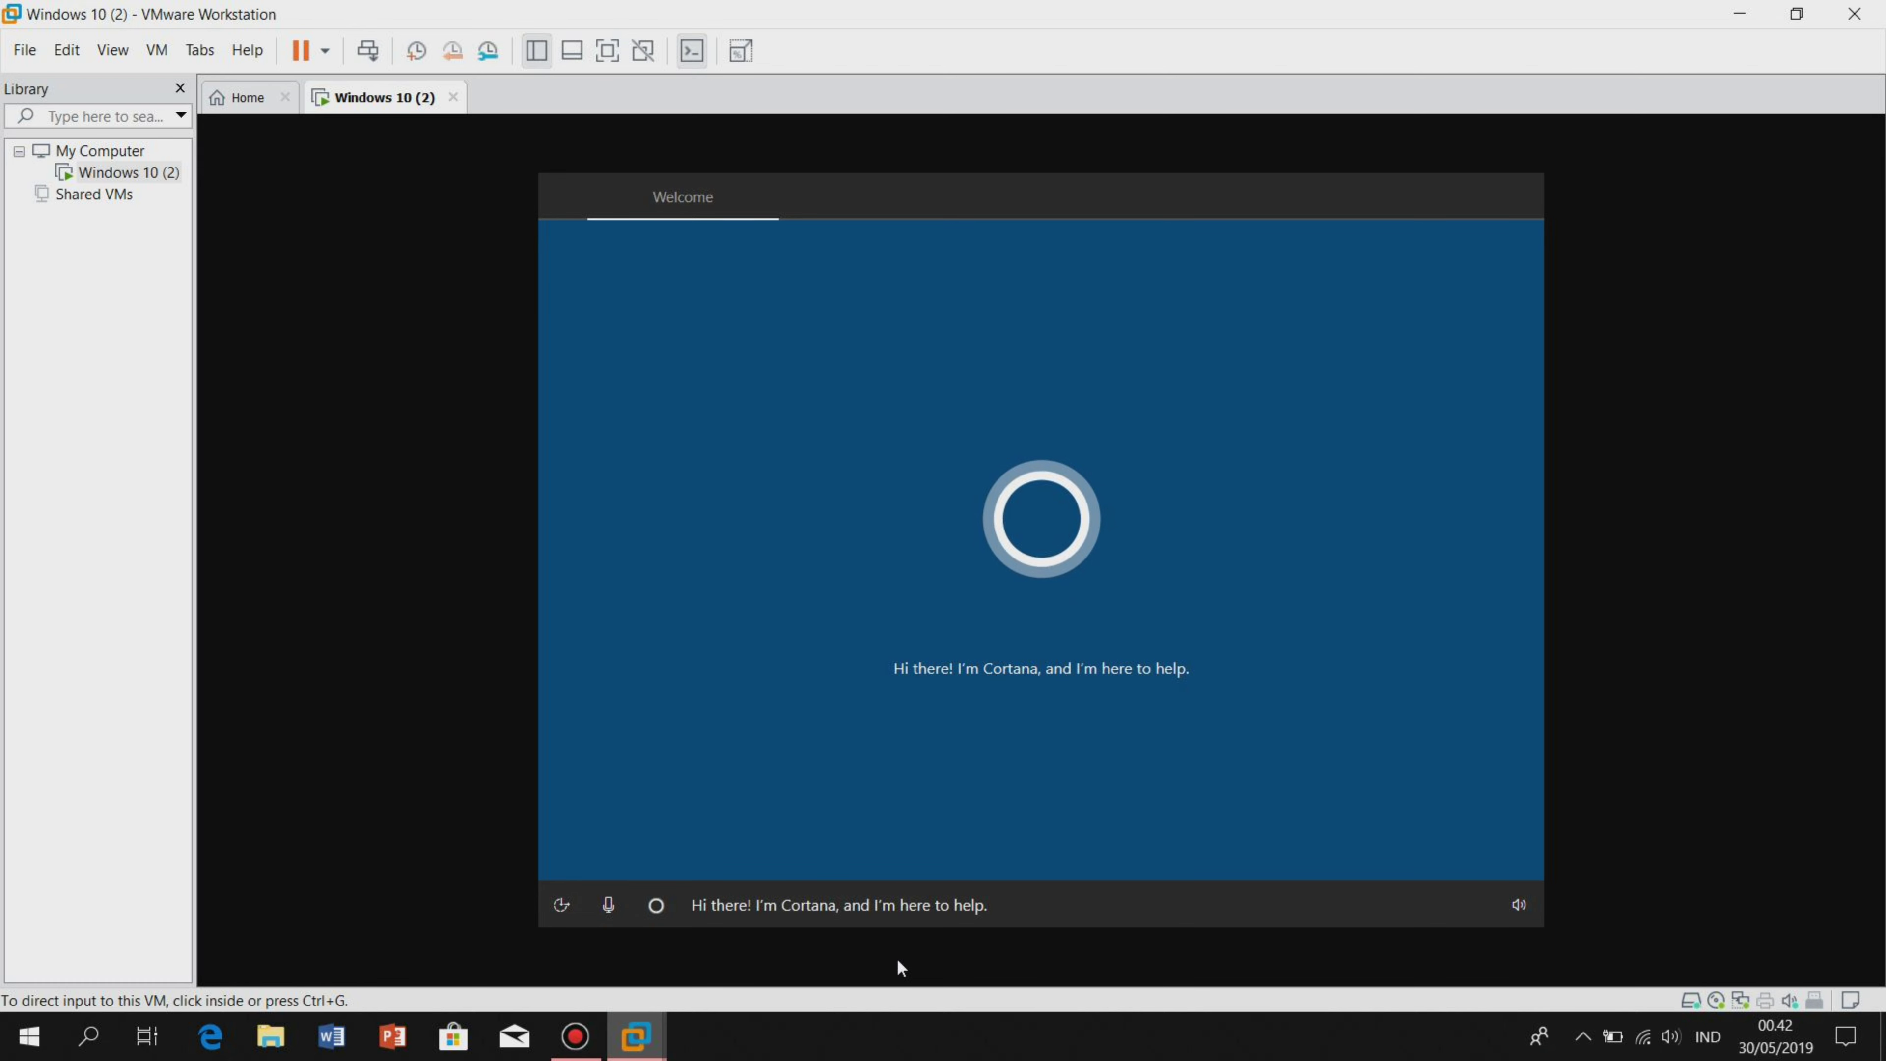
pyautogui.click(869, 918)
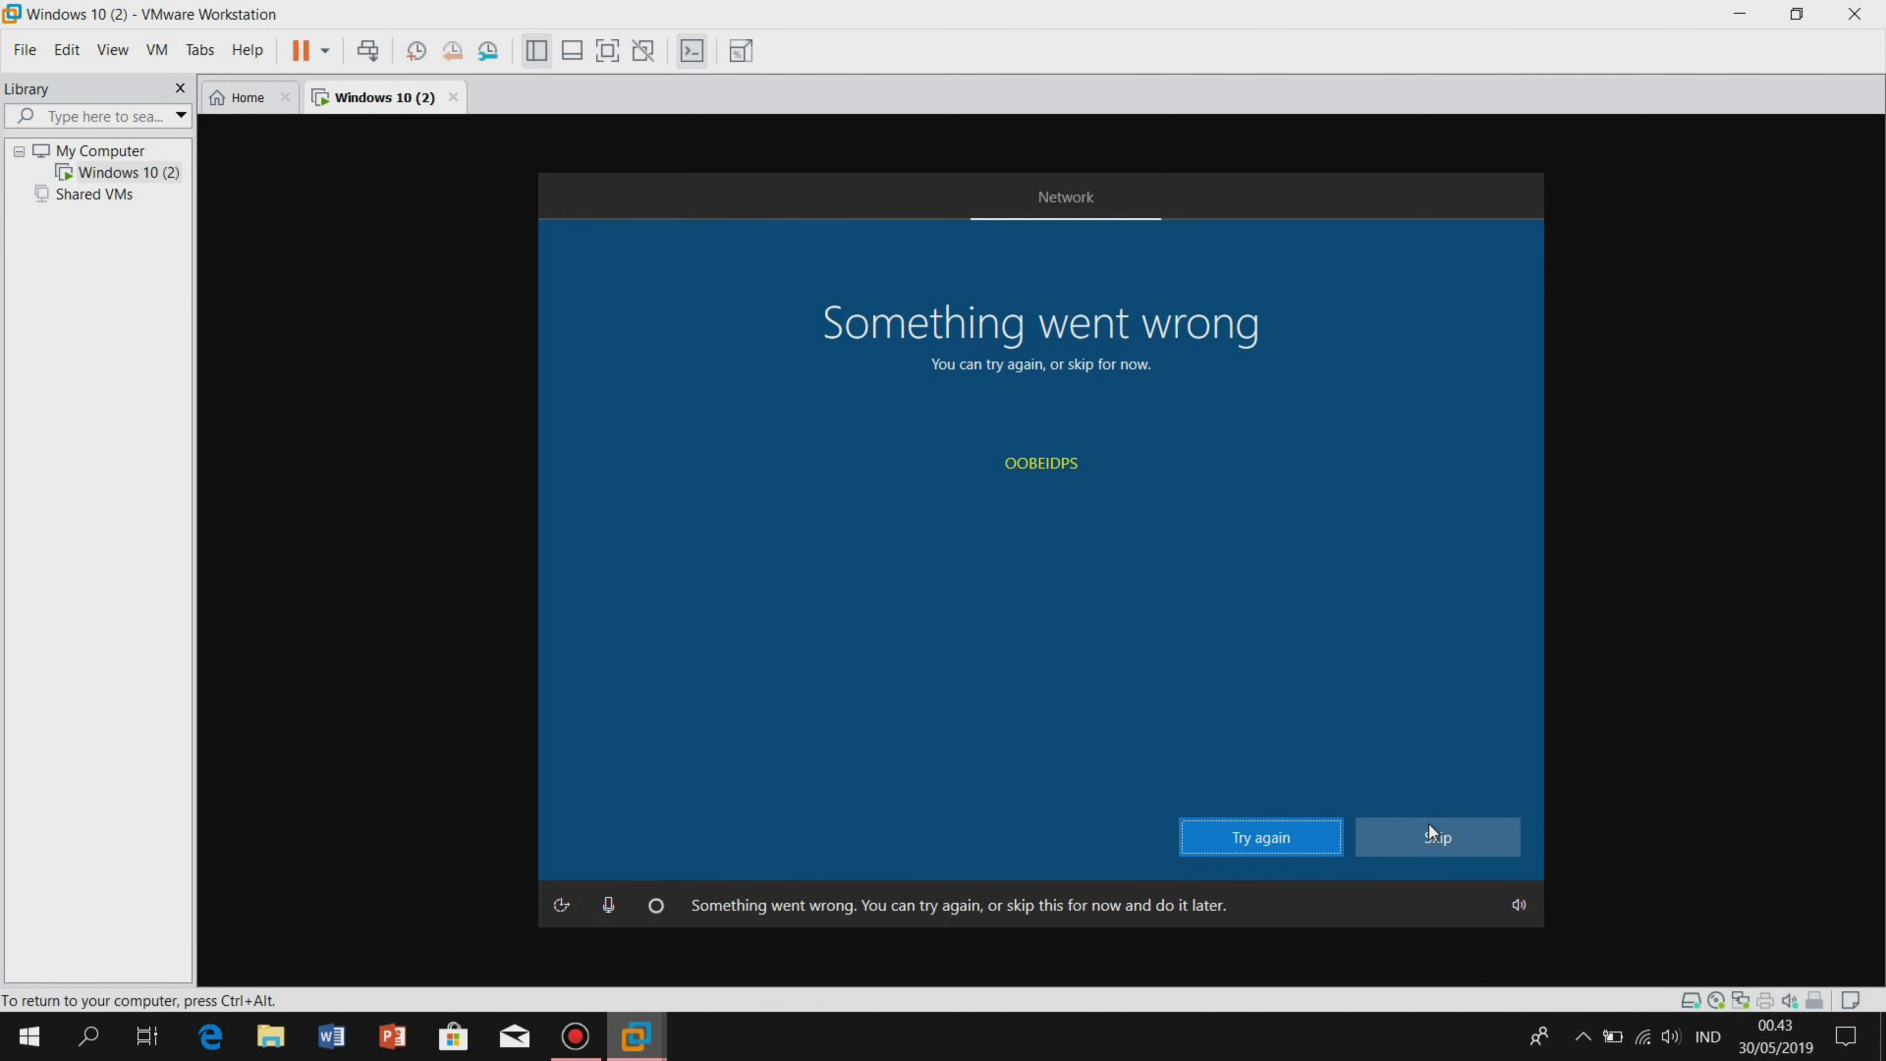
pyautogui.click(1429, 825)
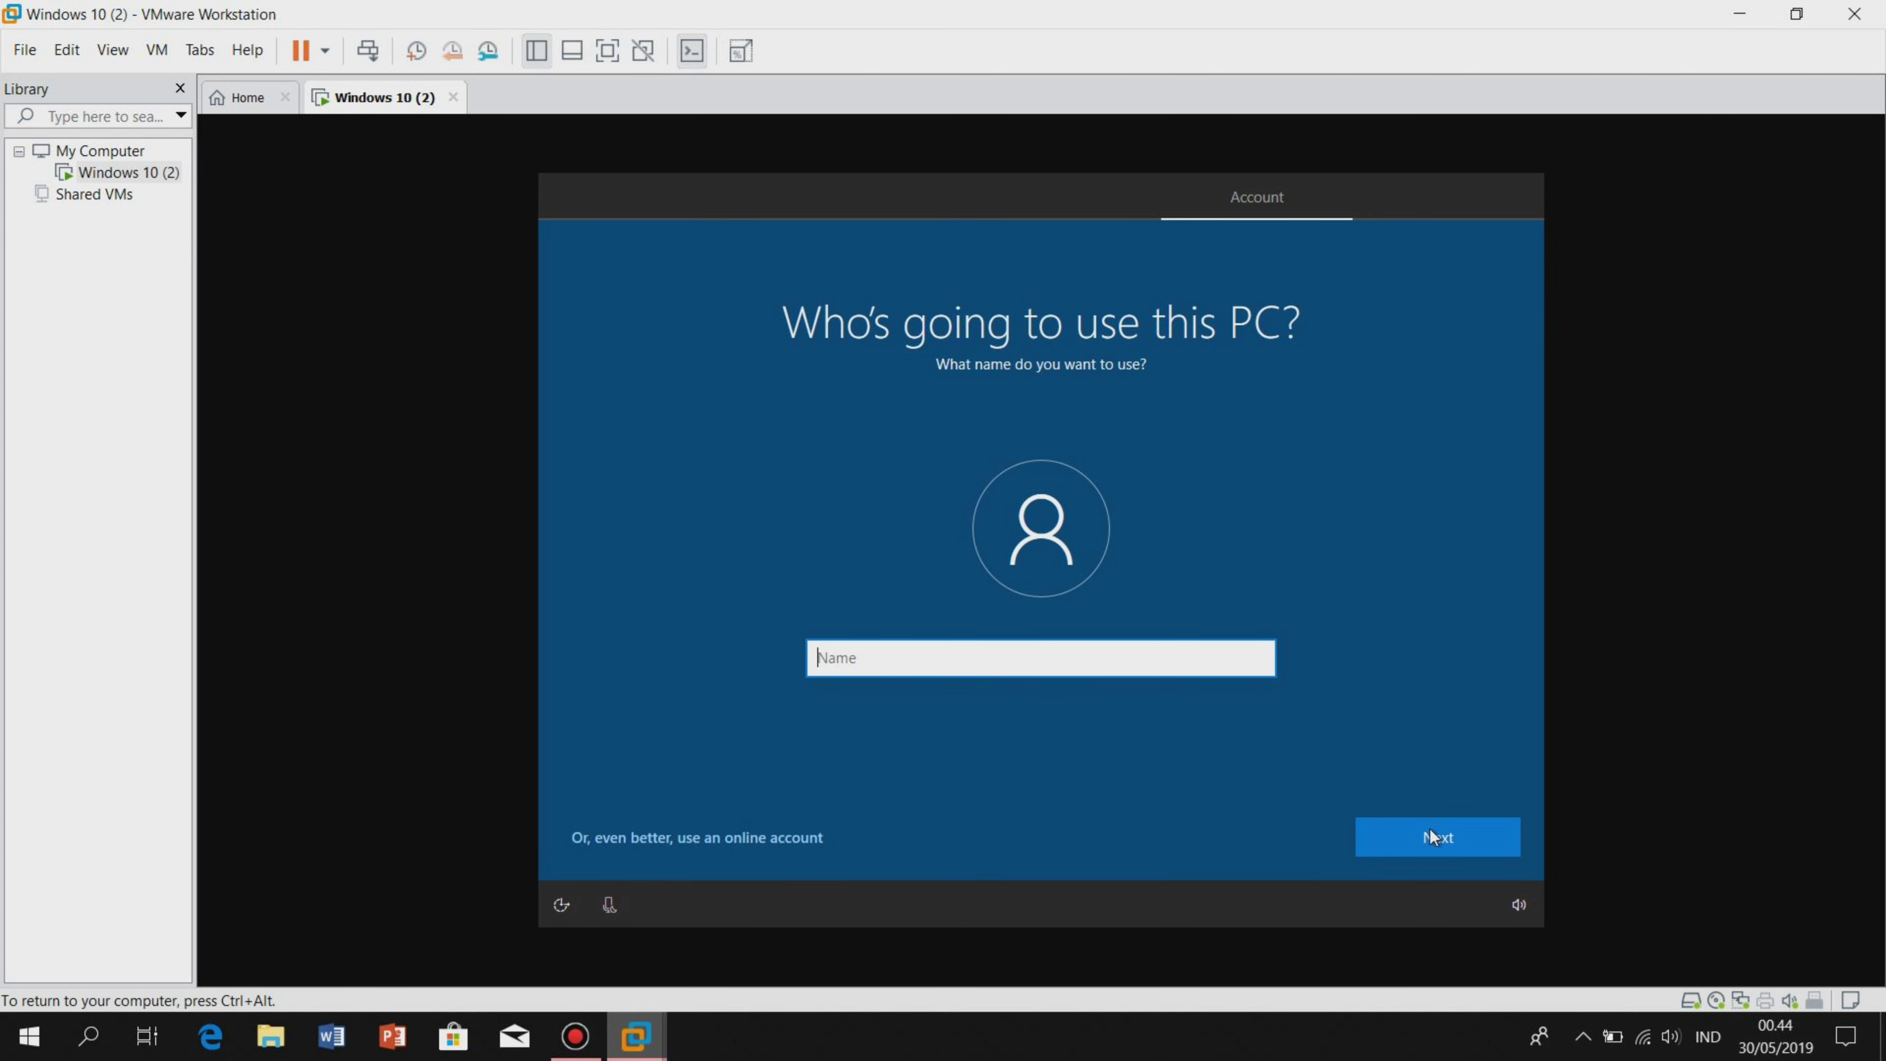
# Enter the user's full name as the local account name.
pyautogui.write('Achm')
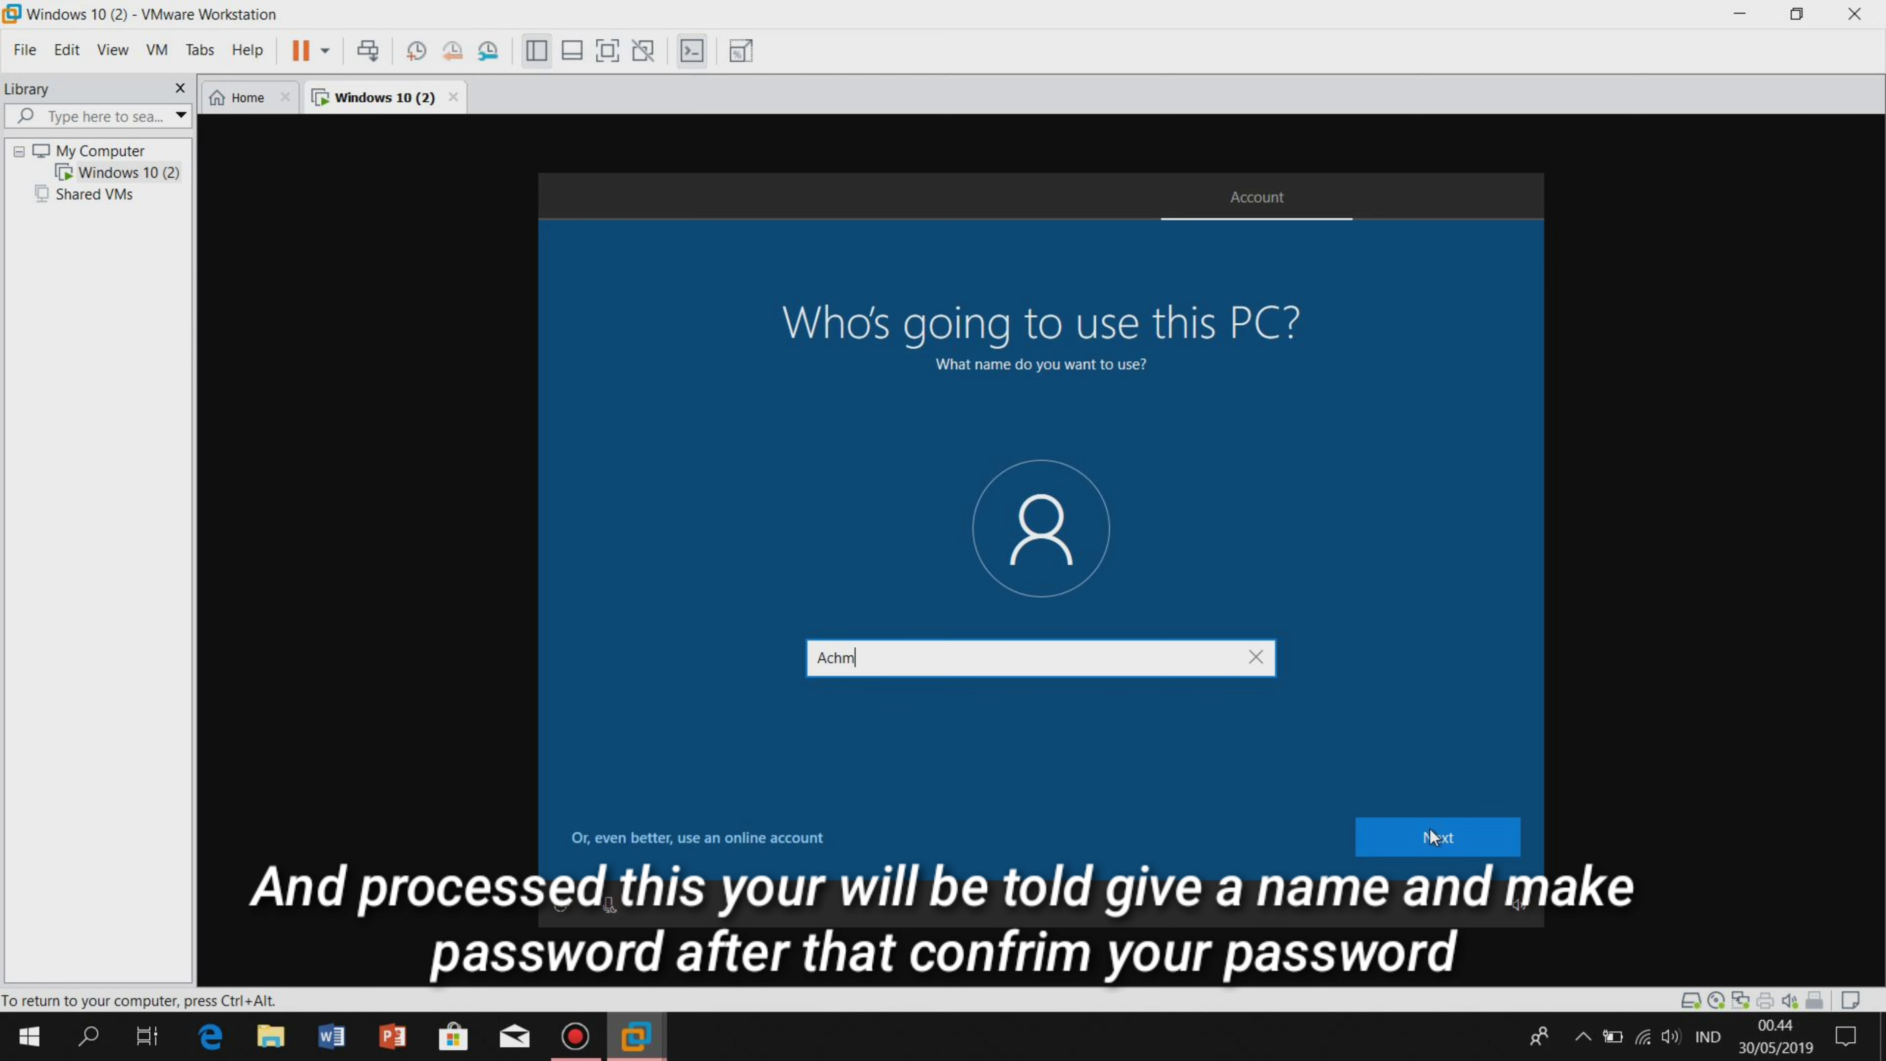
pyautogui.write('ad NurFaizi')
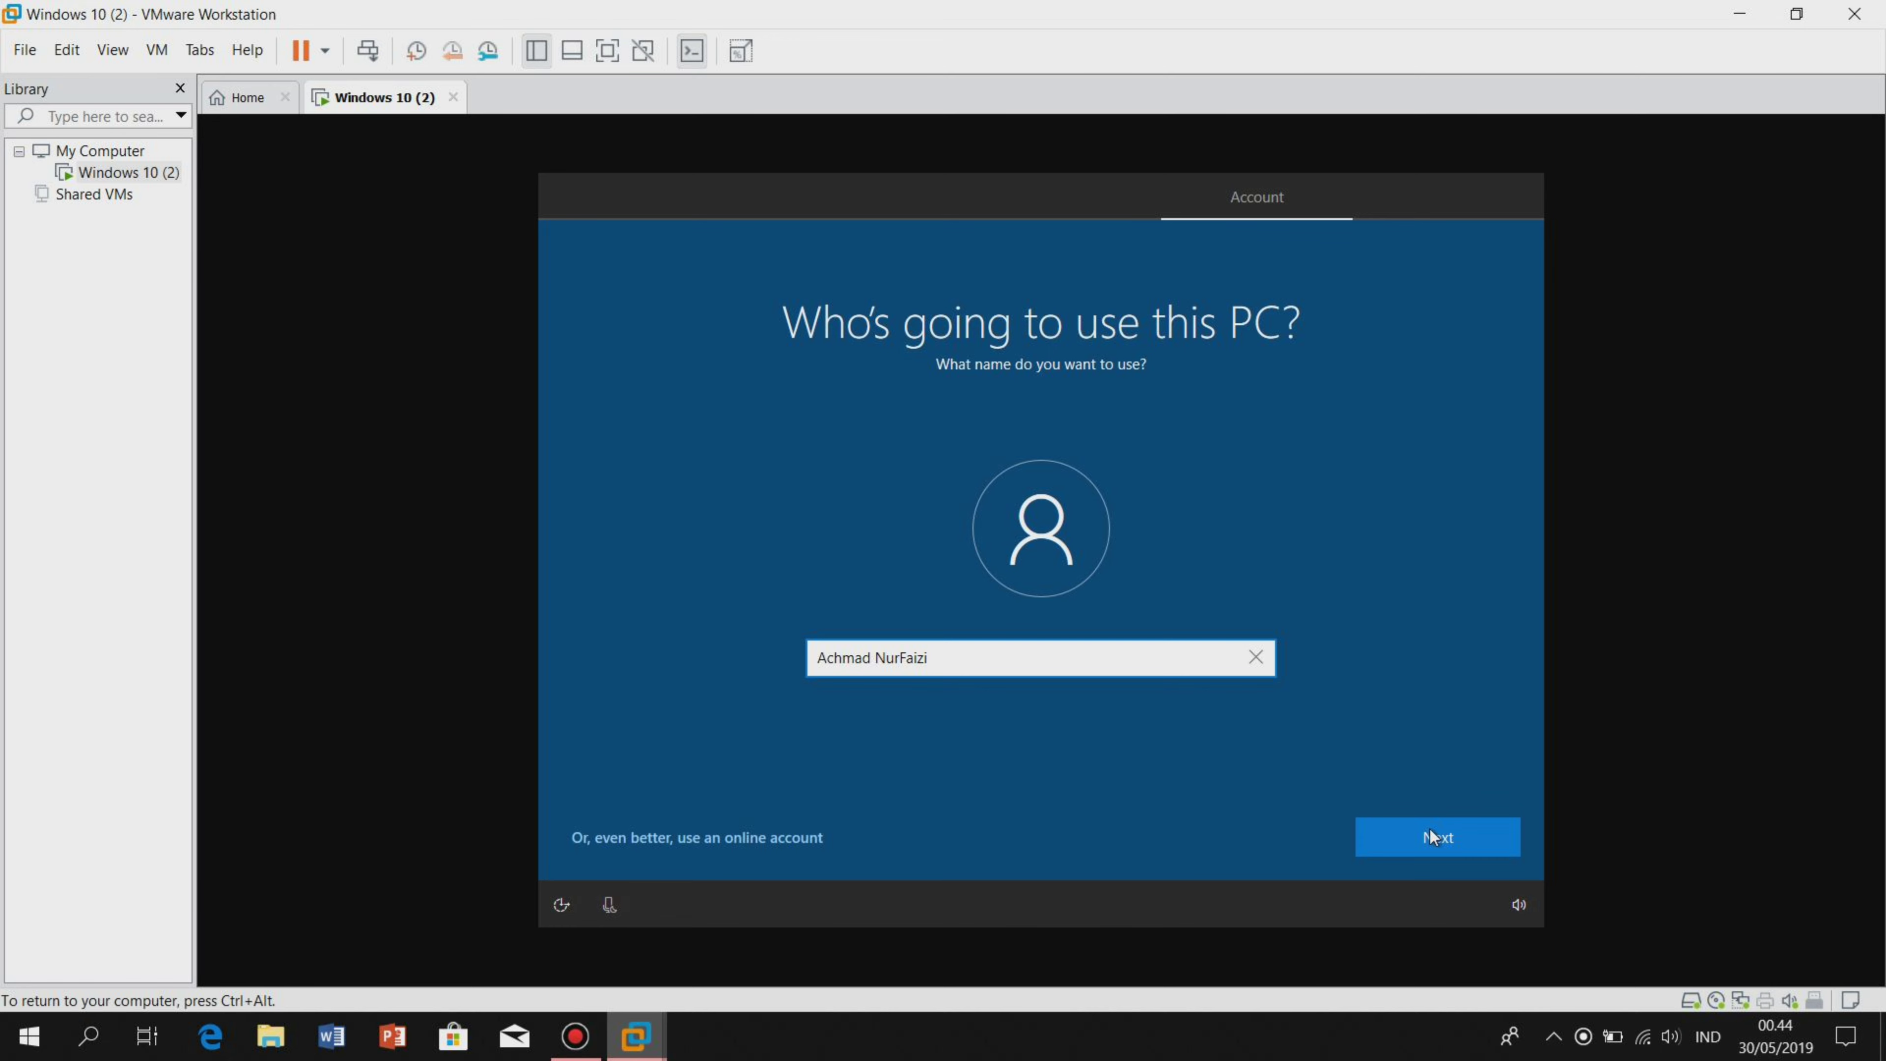
pyautogui.click(1424, 803)
pyautogui.click(1440, 840)
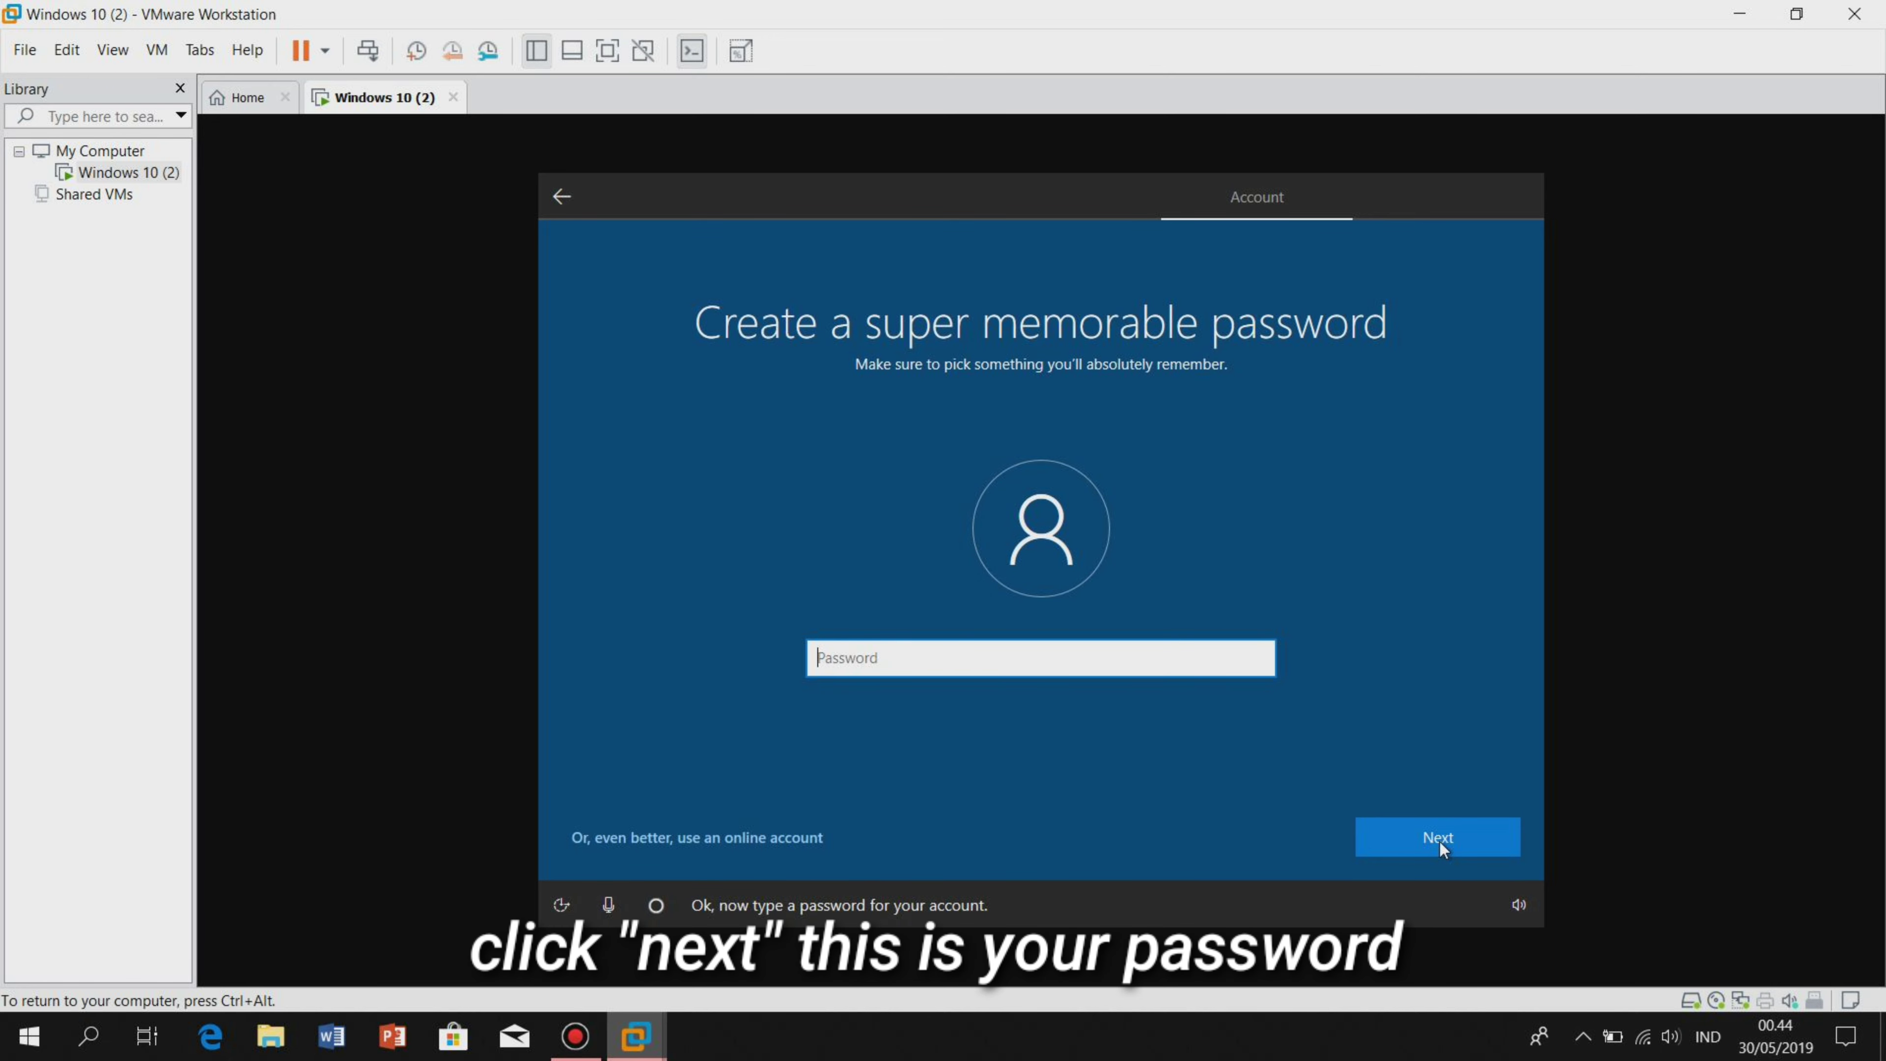
# Create the account password and confirm it by retyping.
pyautogui.write('•••••')
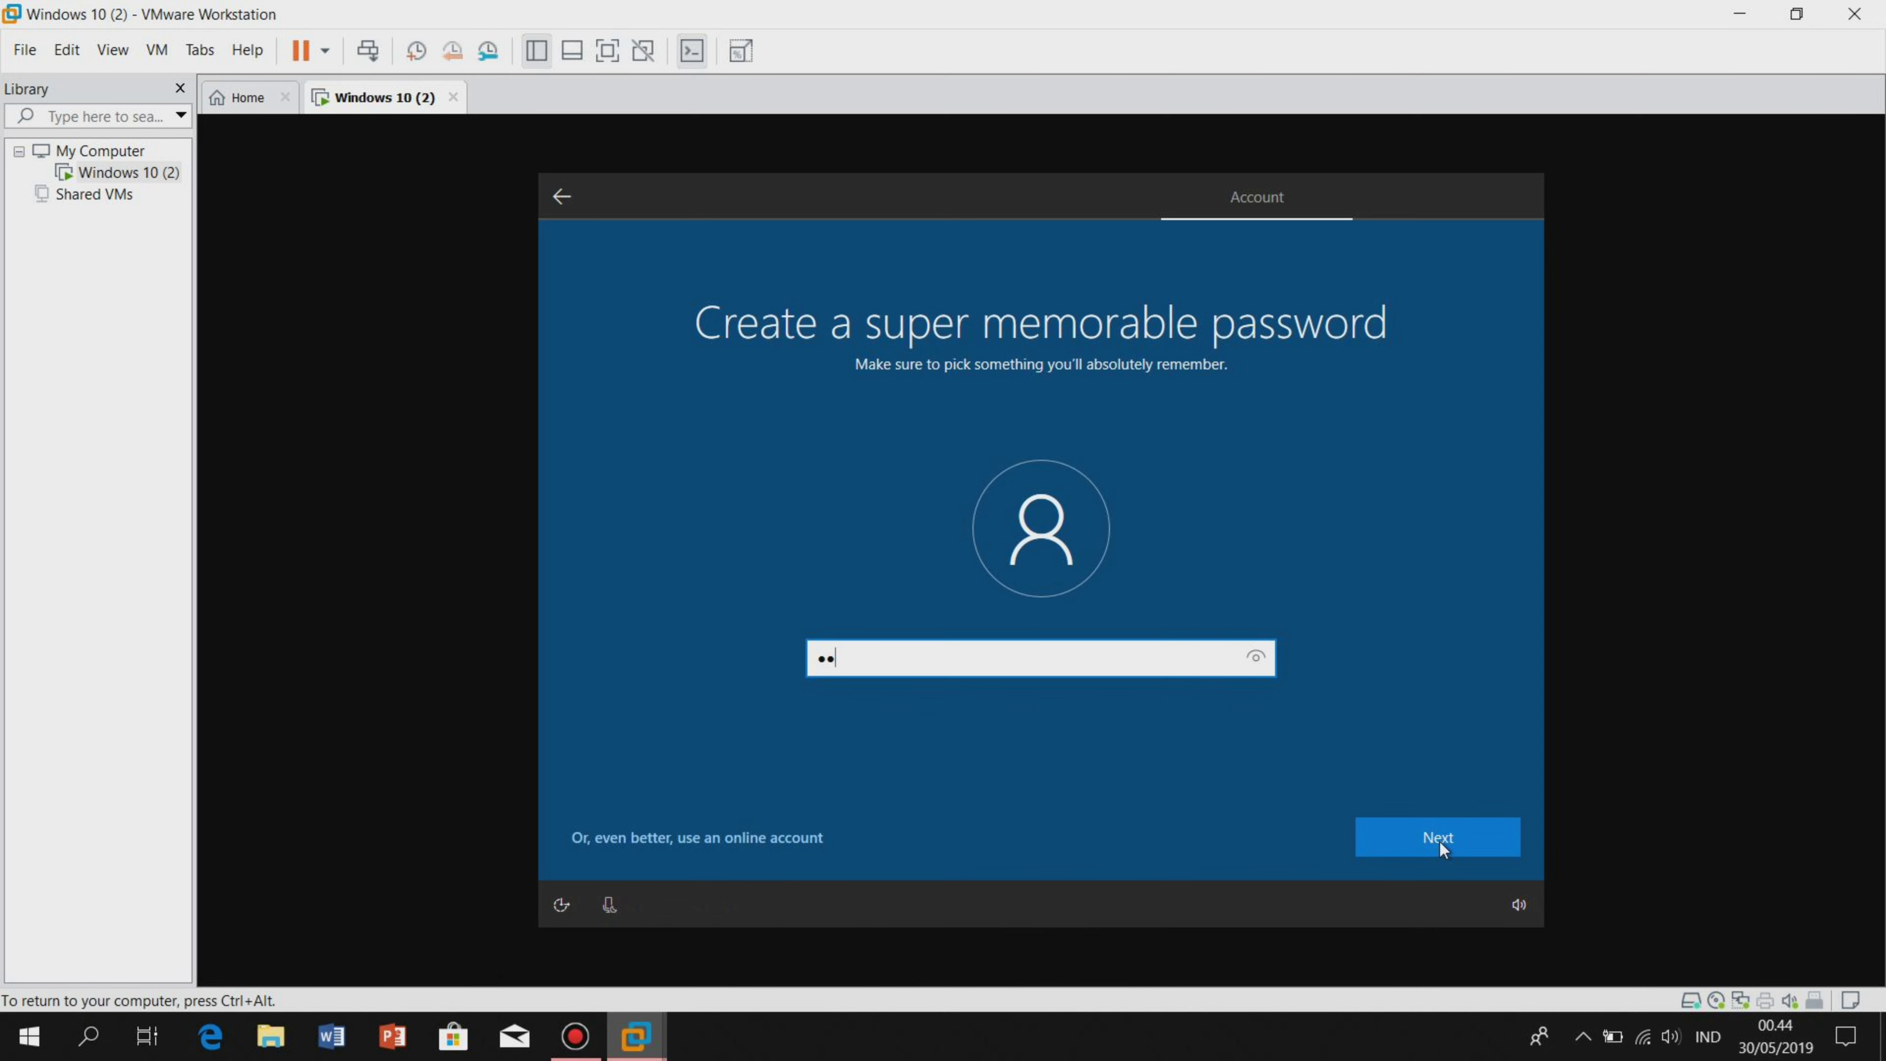
pyautogui.write('•••••')
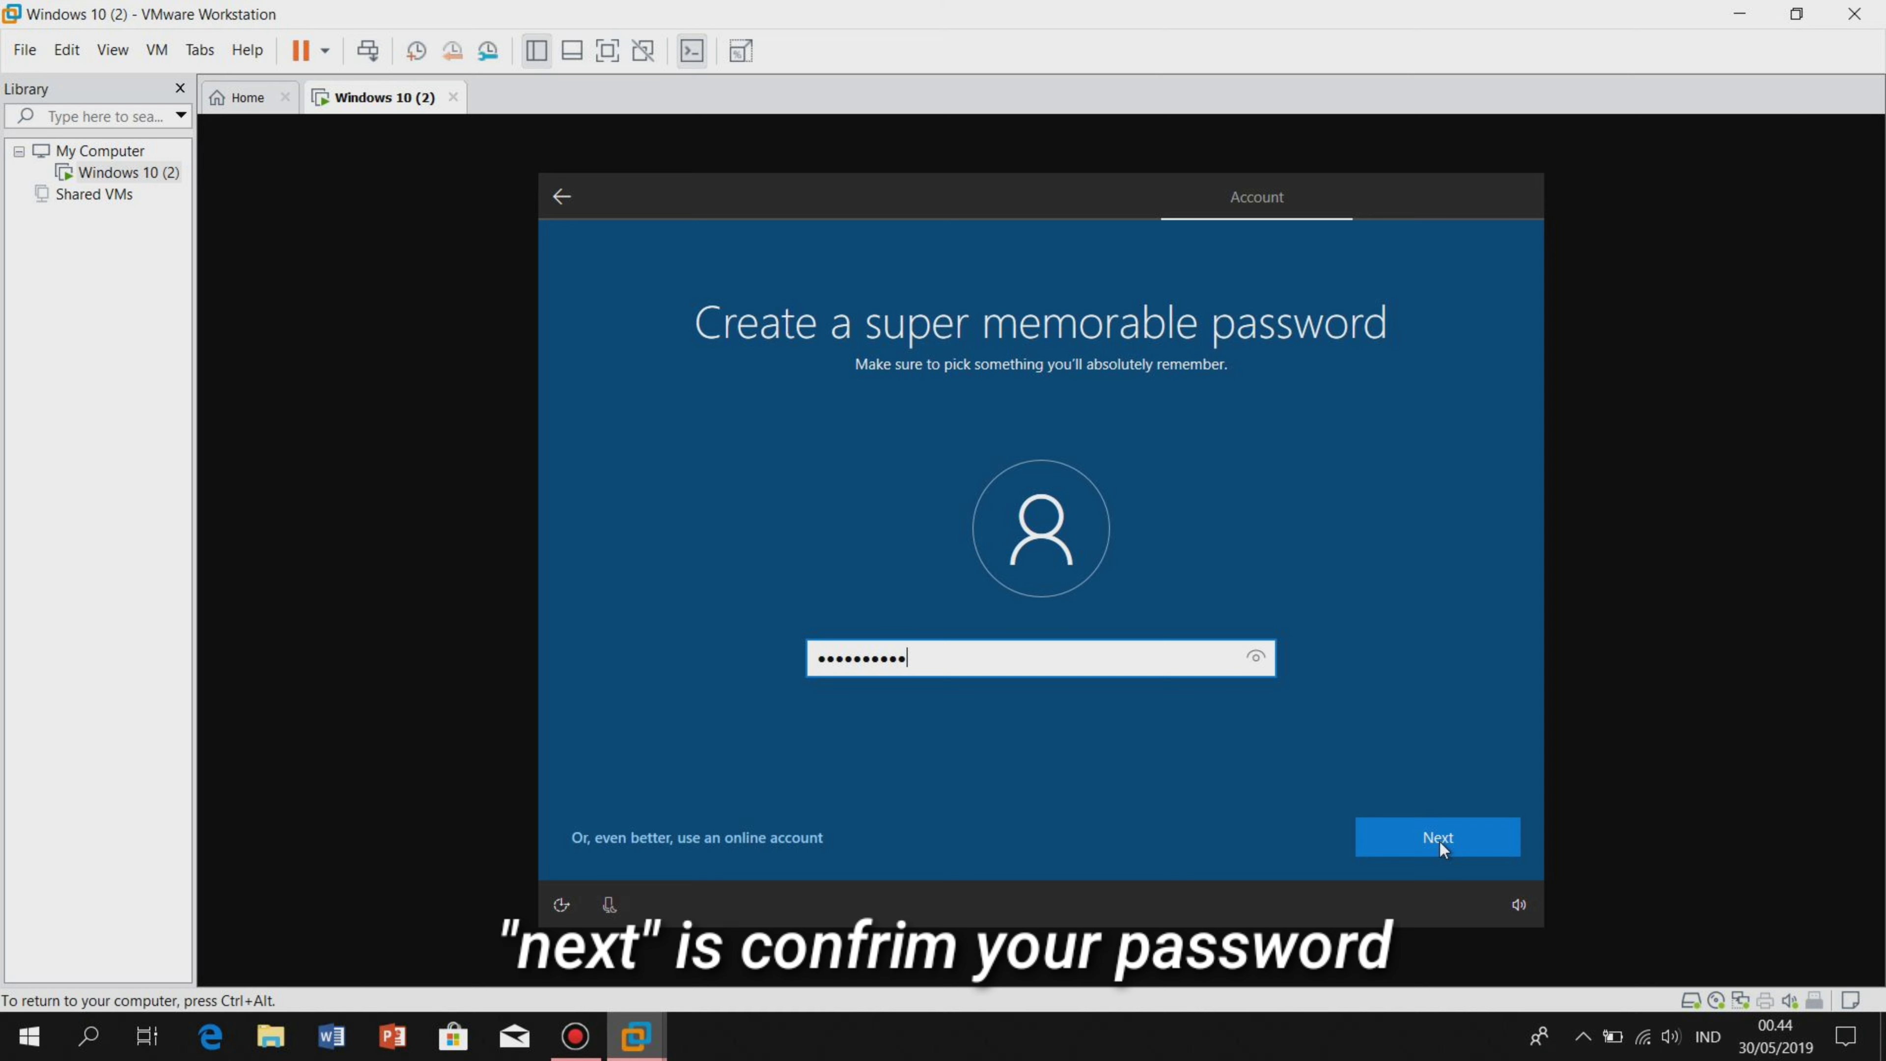
pyautogui.click(1440, 840)
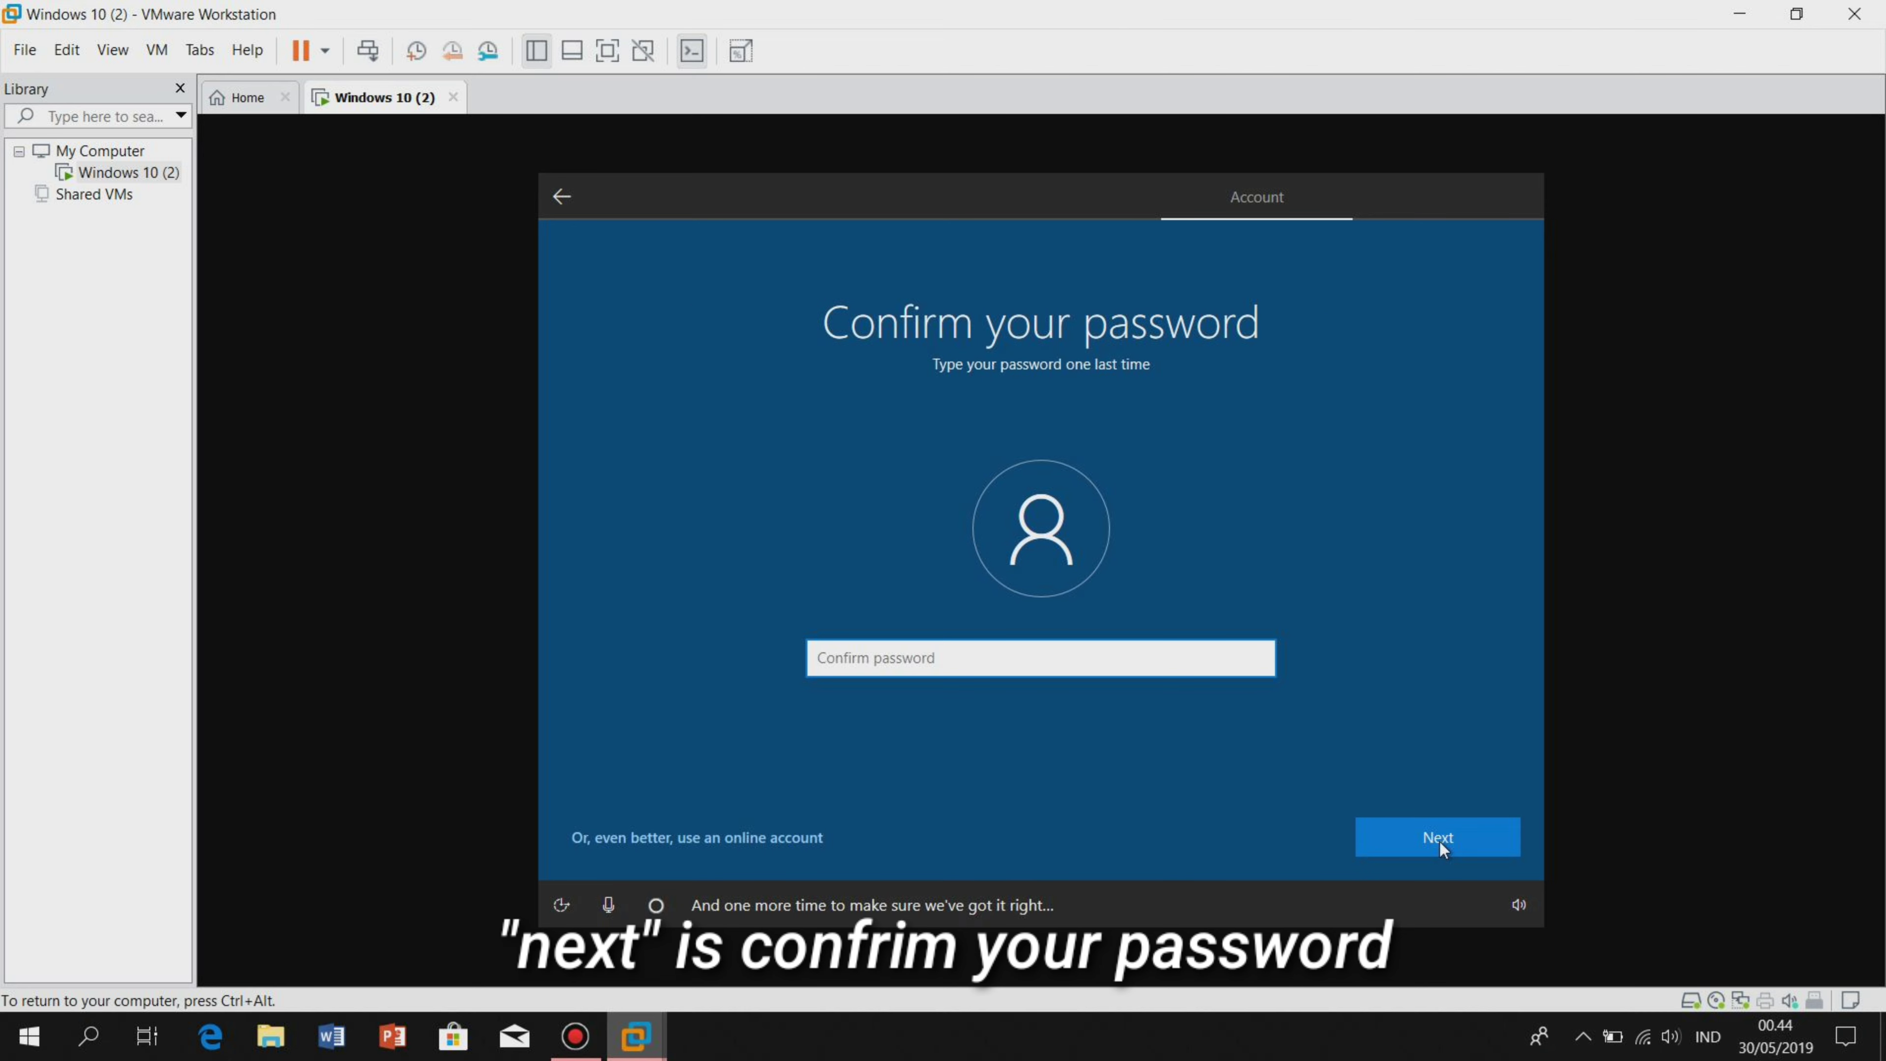
pyautogui.write('••••••••••')
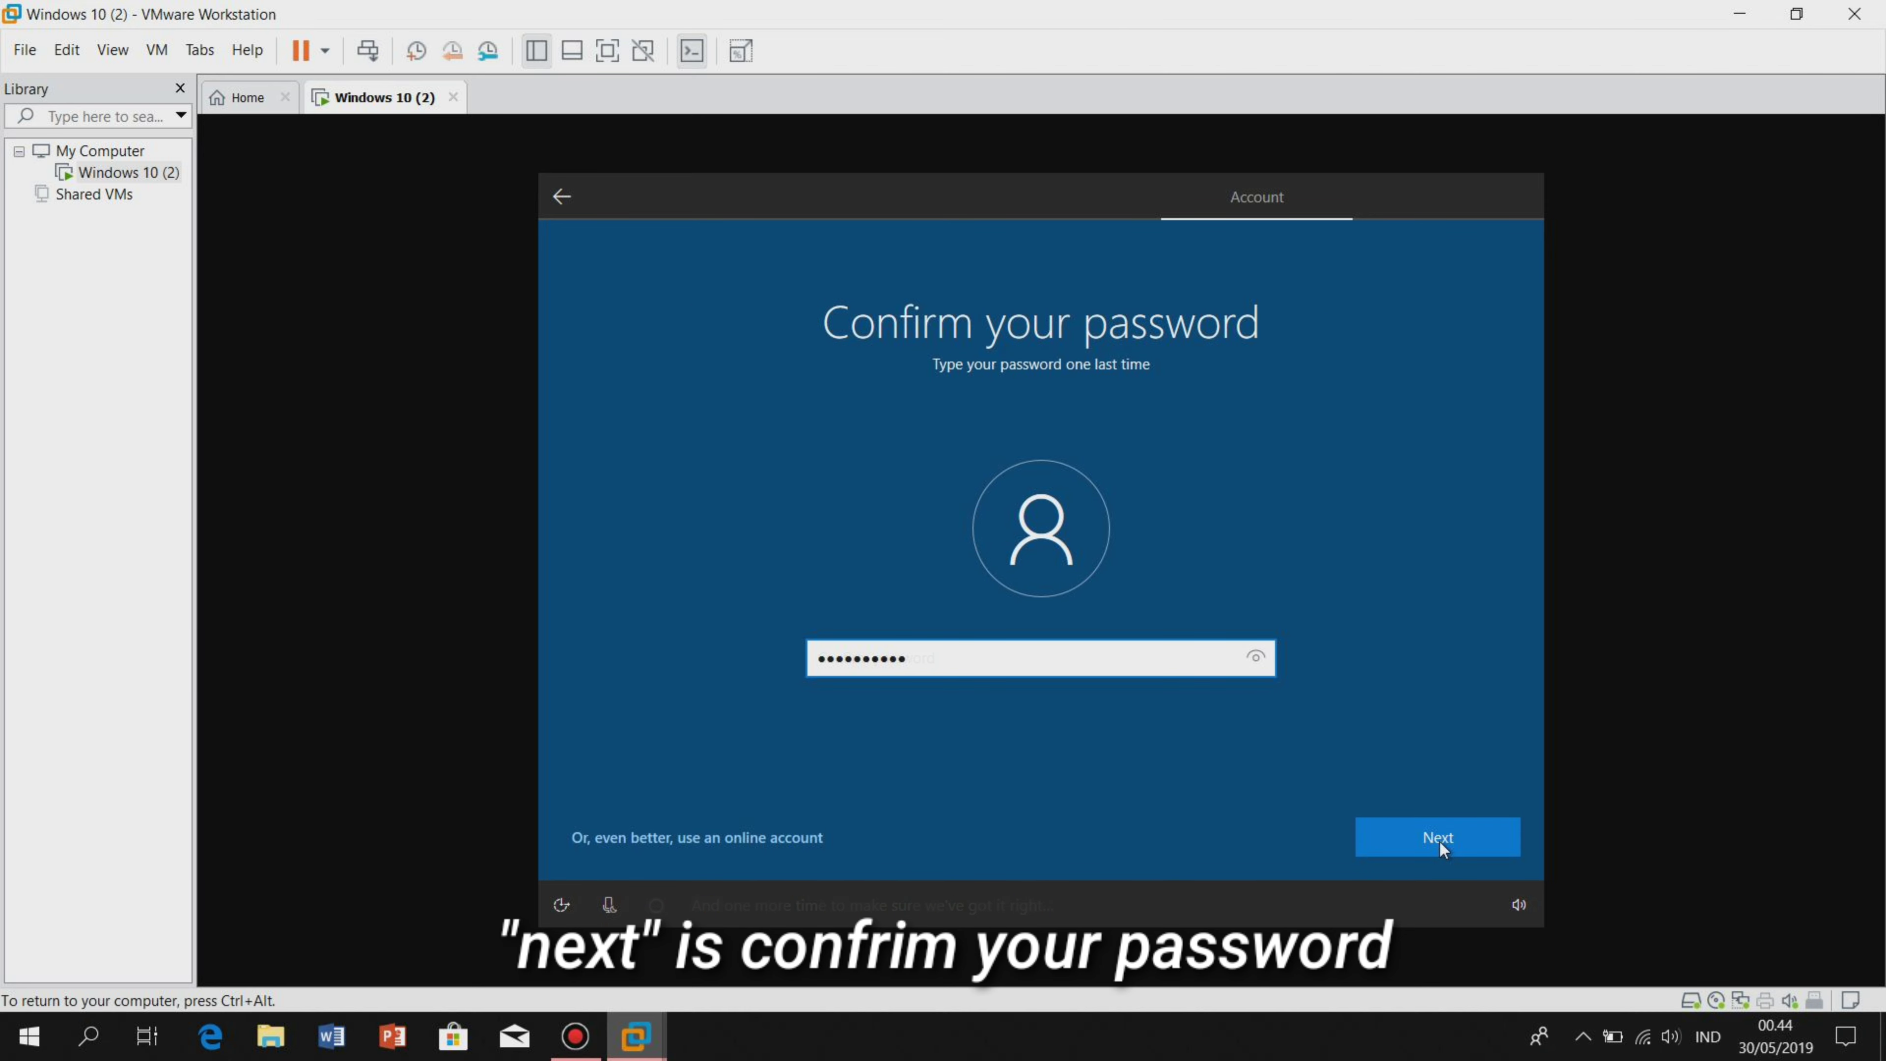
pyautogui.click(1439, 841)
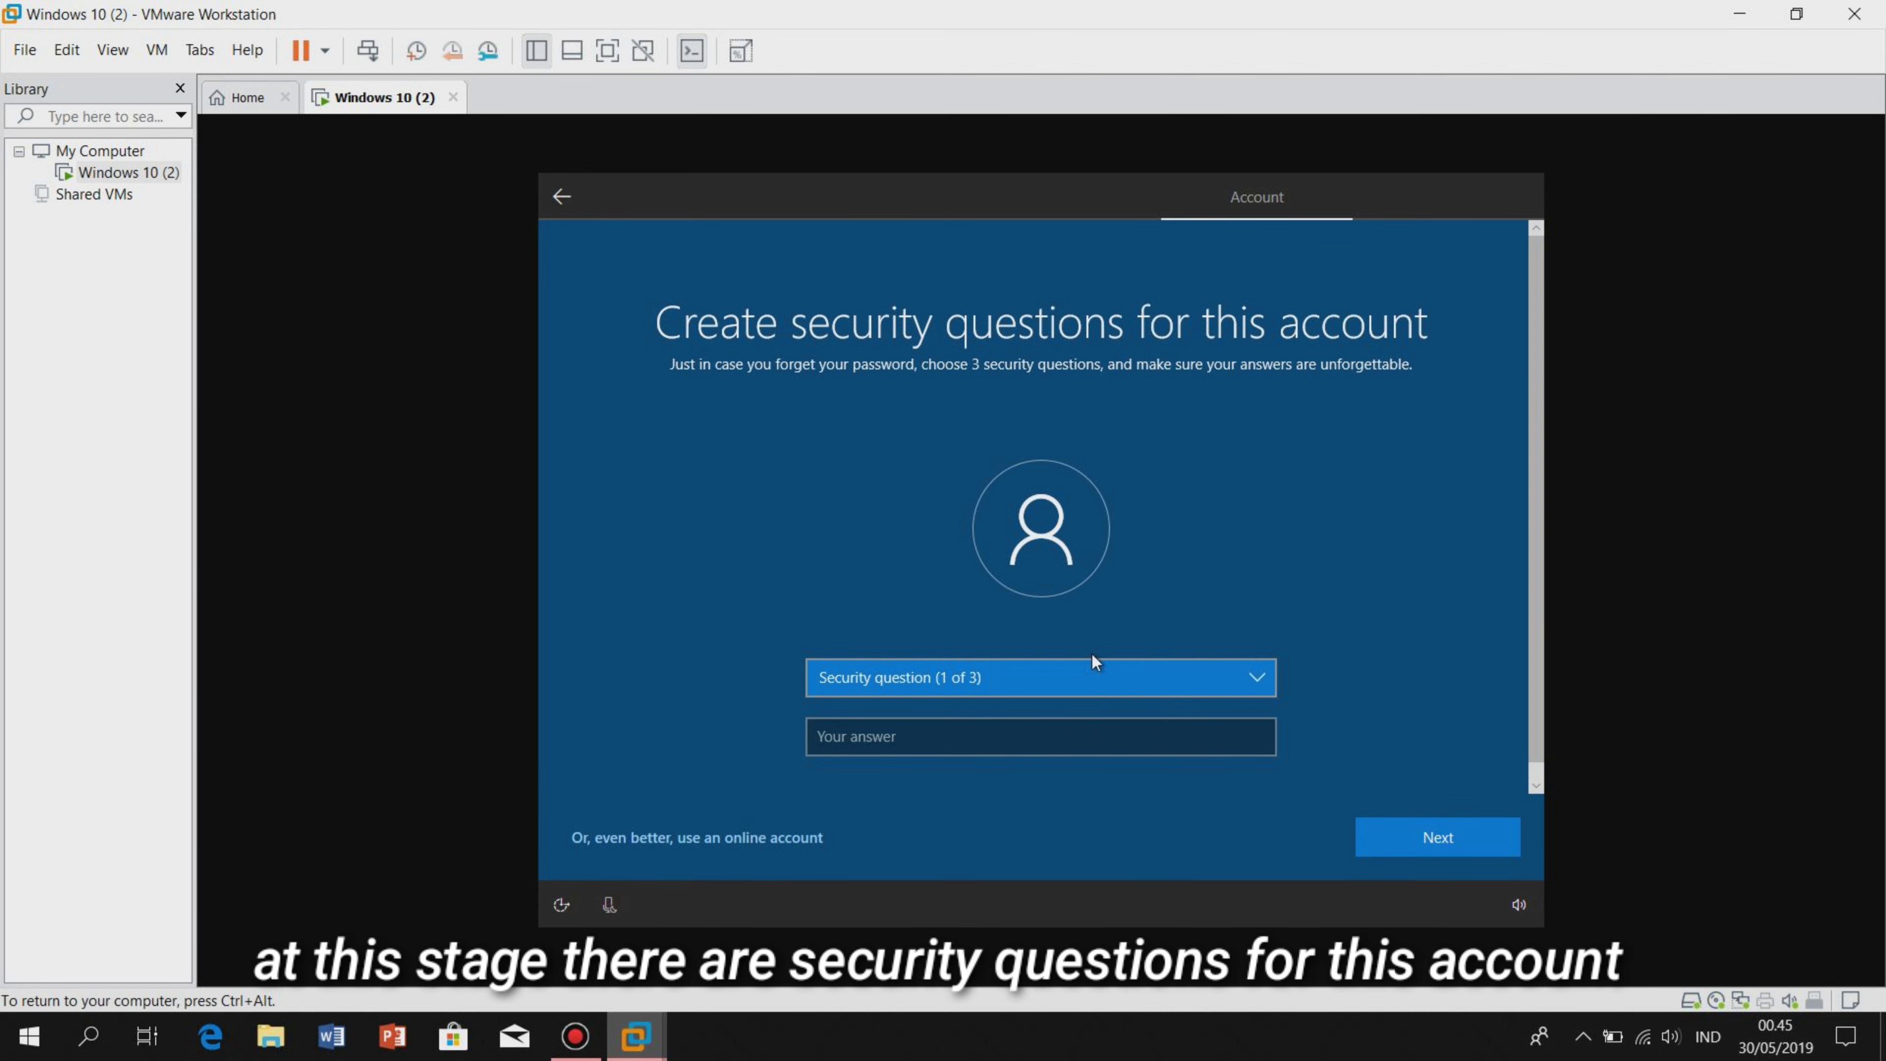
# Set the first security question to 'What was your first pet's name?' with its answer.
pyautogui.click(1127, 674)
pyautogui.click(1127, 673)
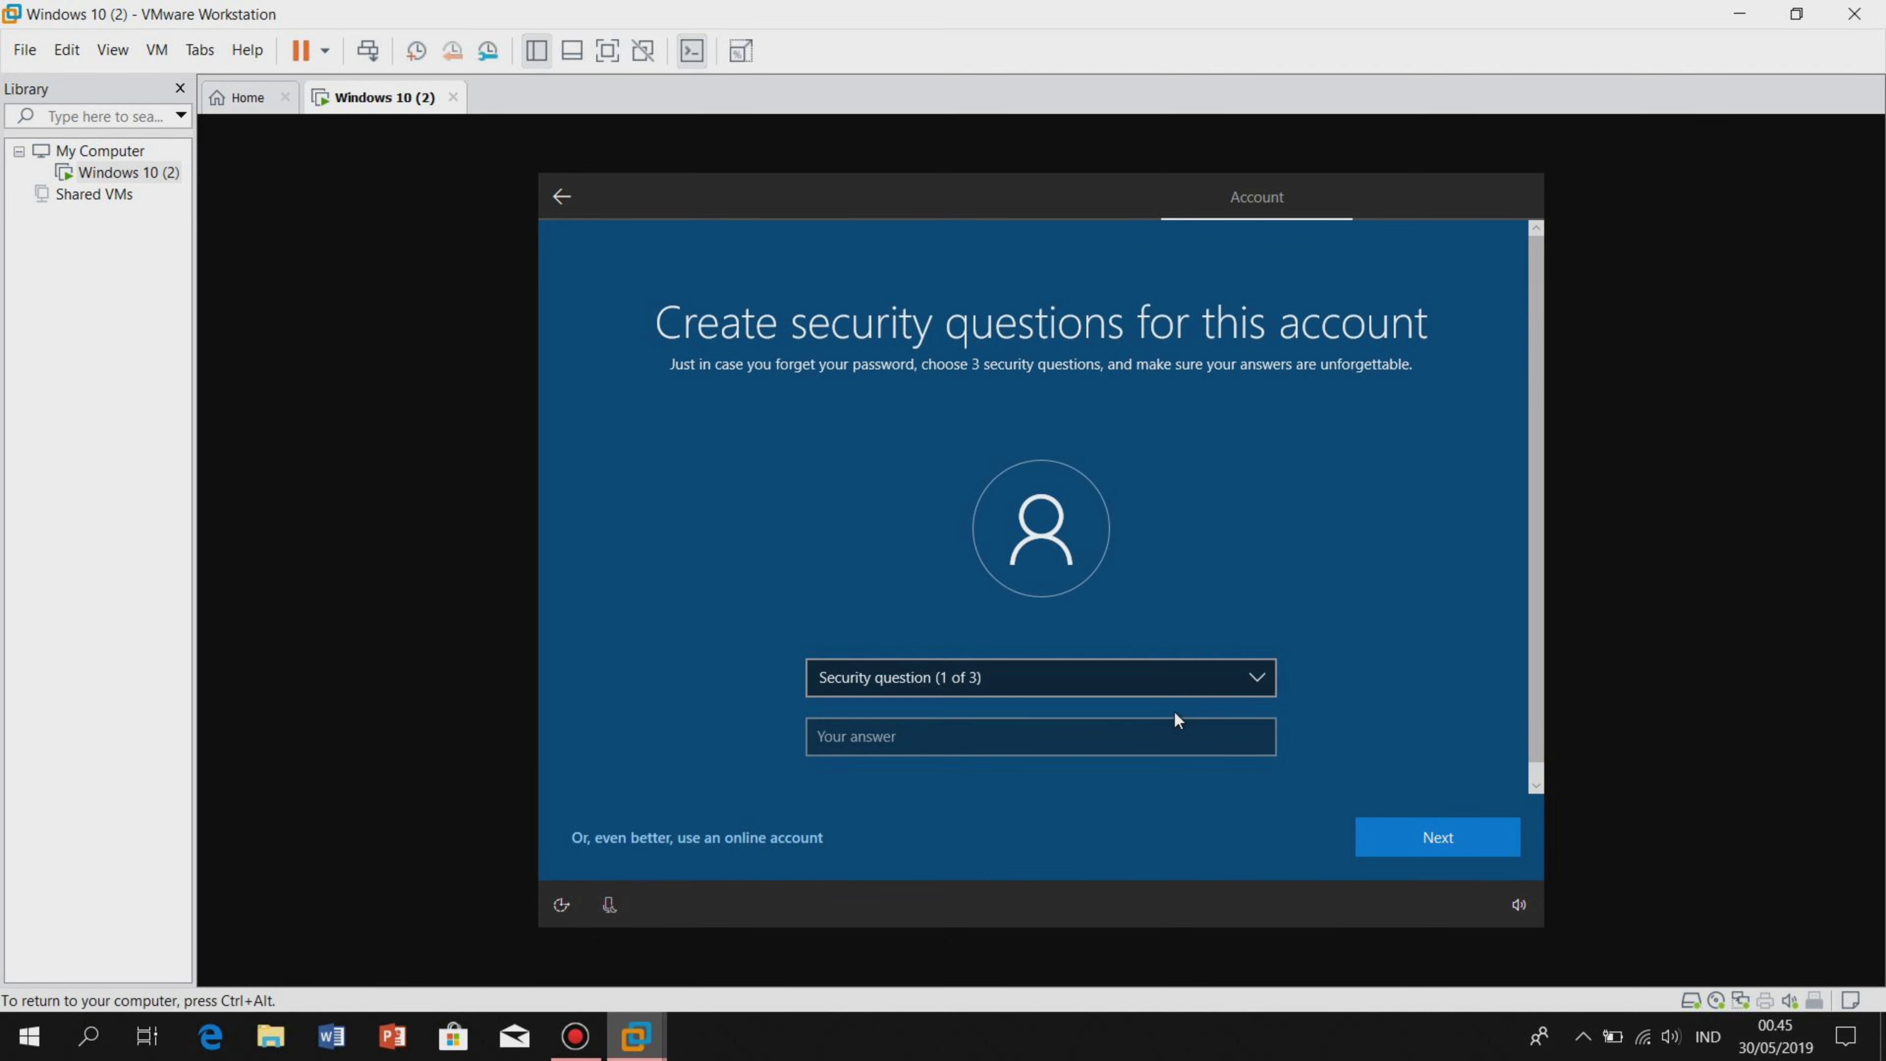
pyautogui.click(1434, 824)
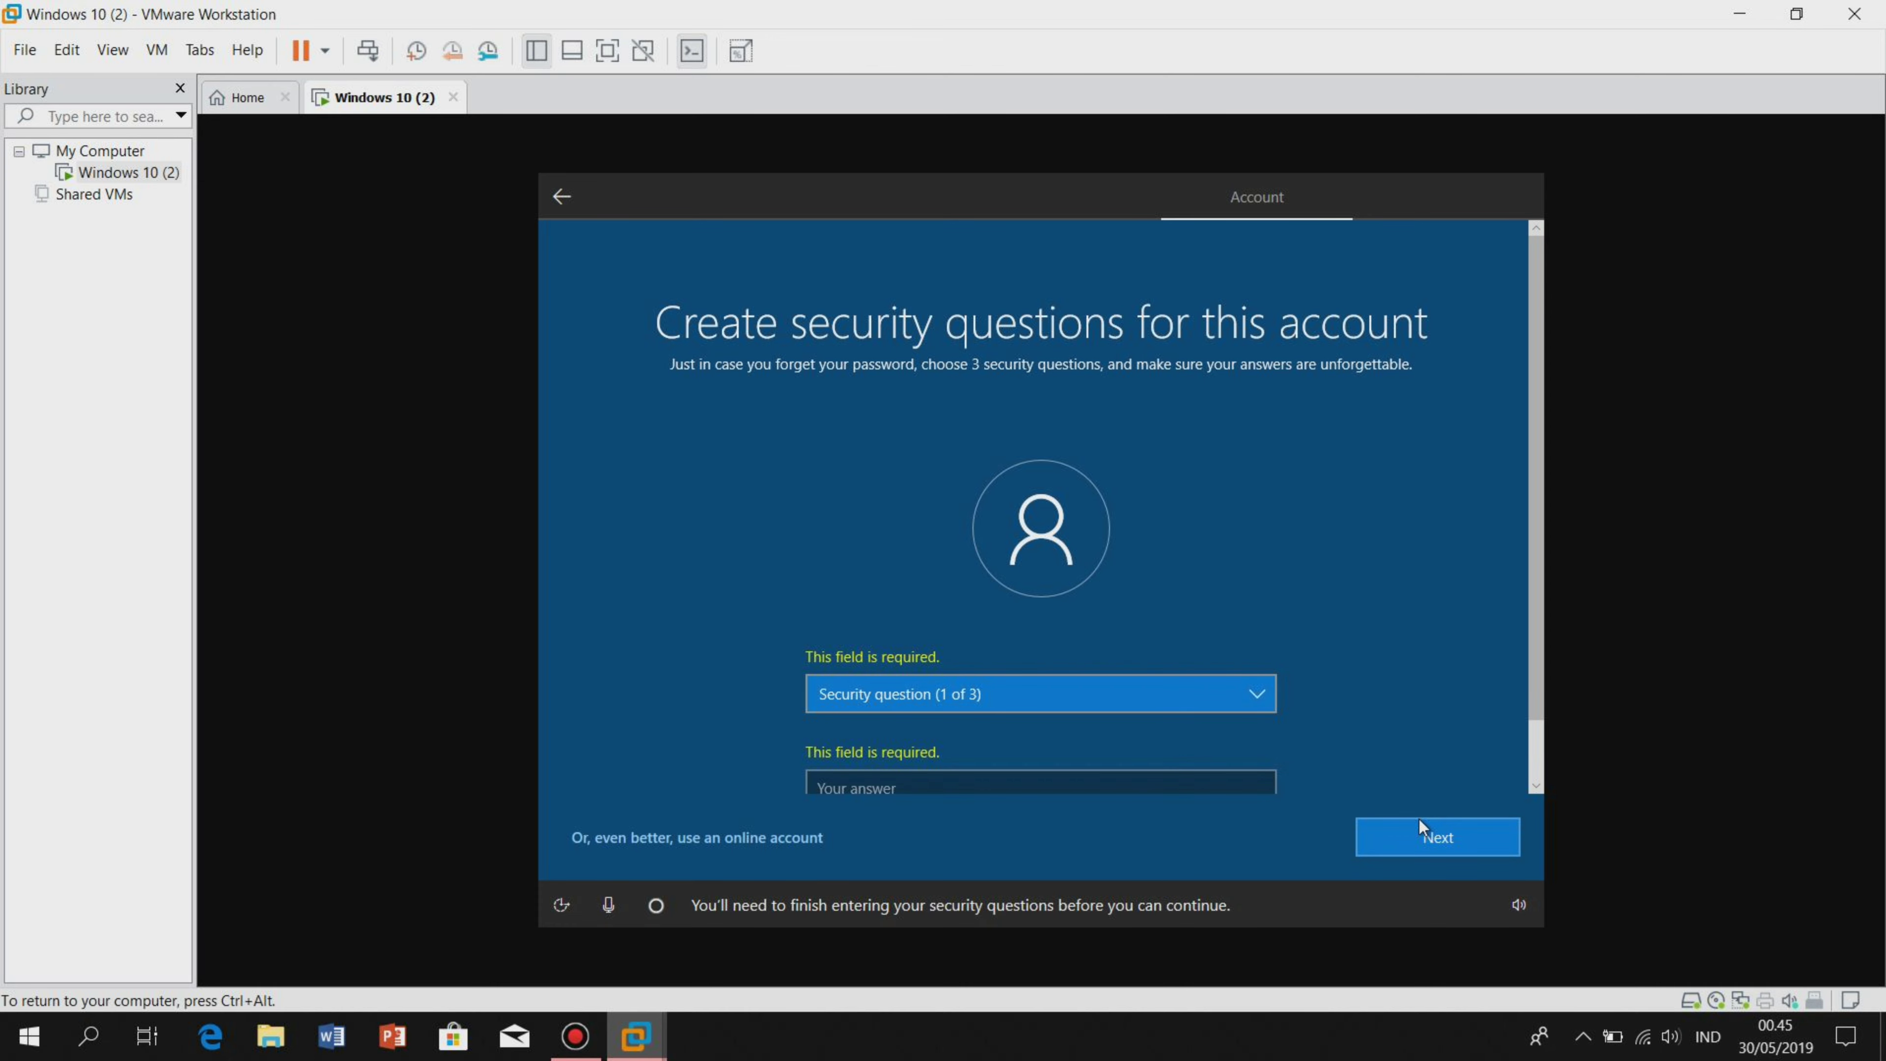
pyautogui.scroll(-1, 1262, 780)
pyautogui.click(1050, 717)
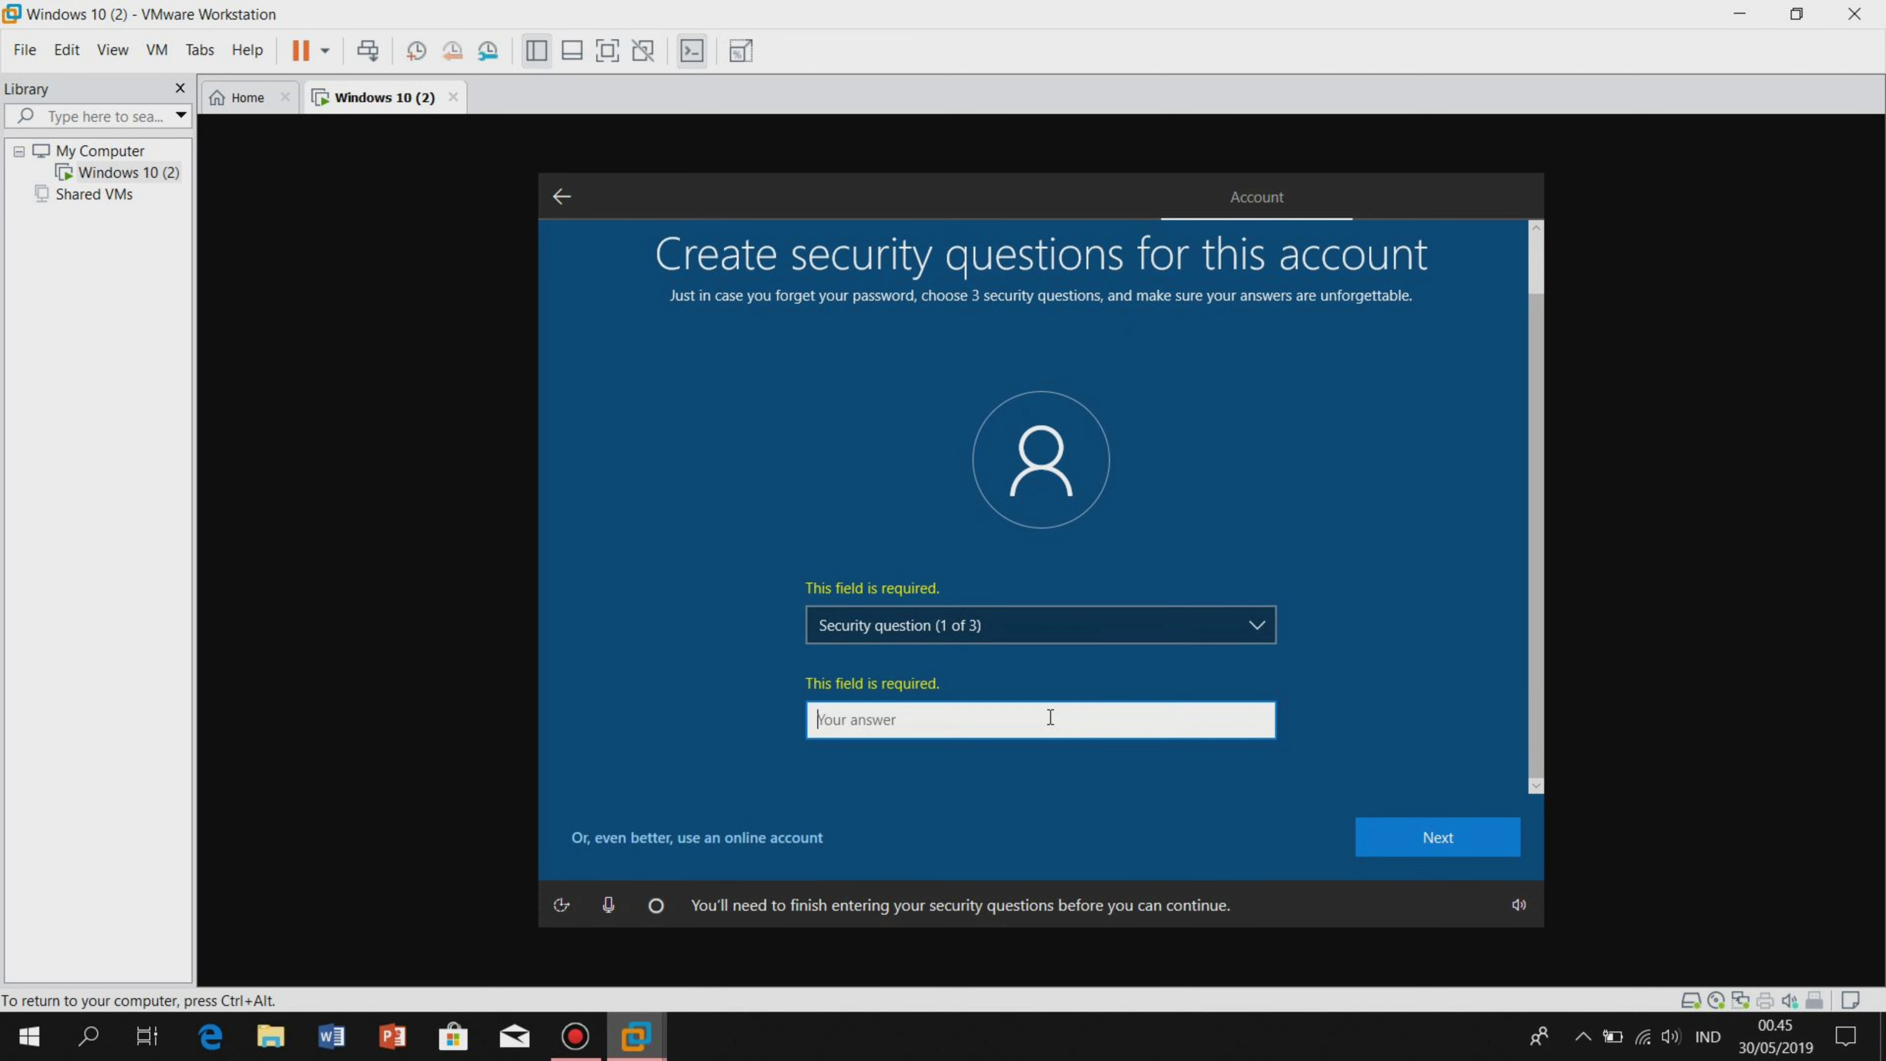
pyautogui.click(1129, 629)
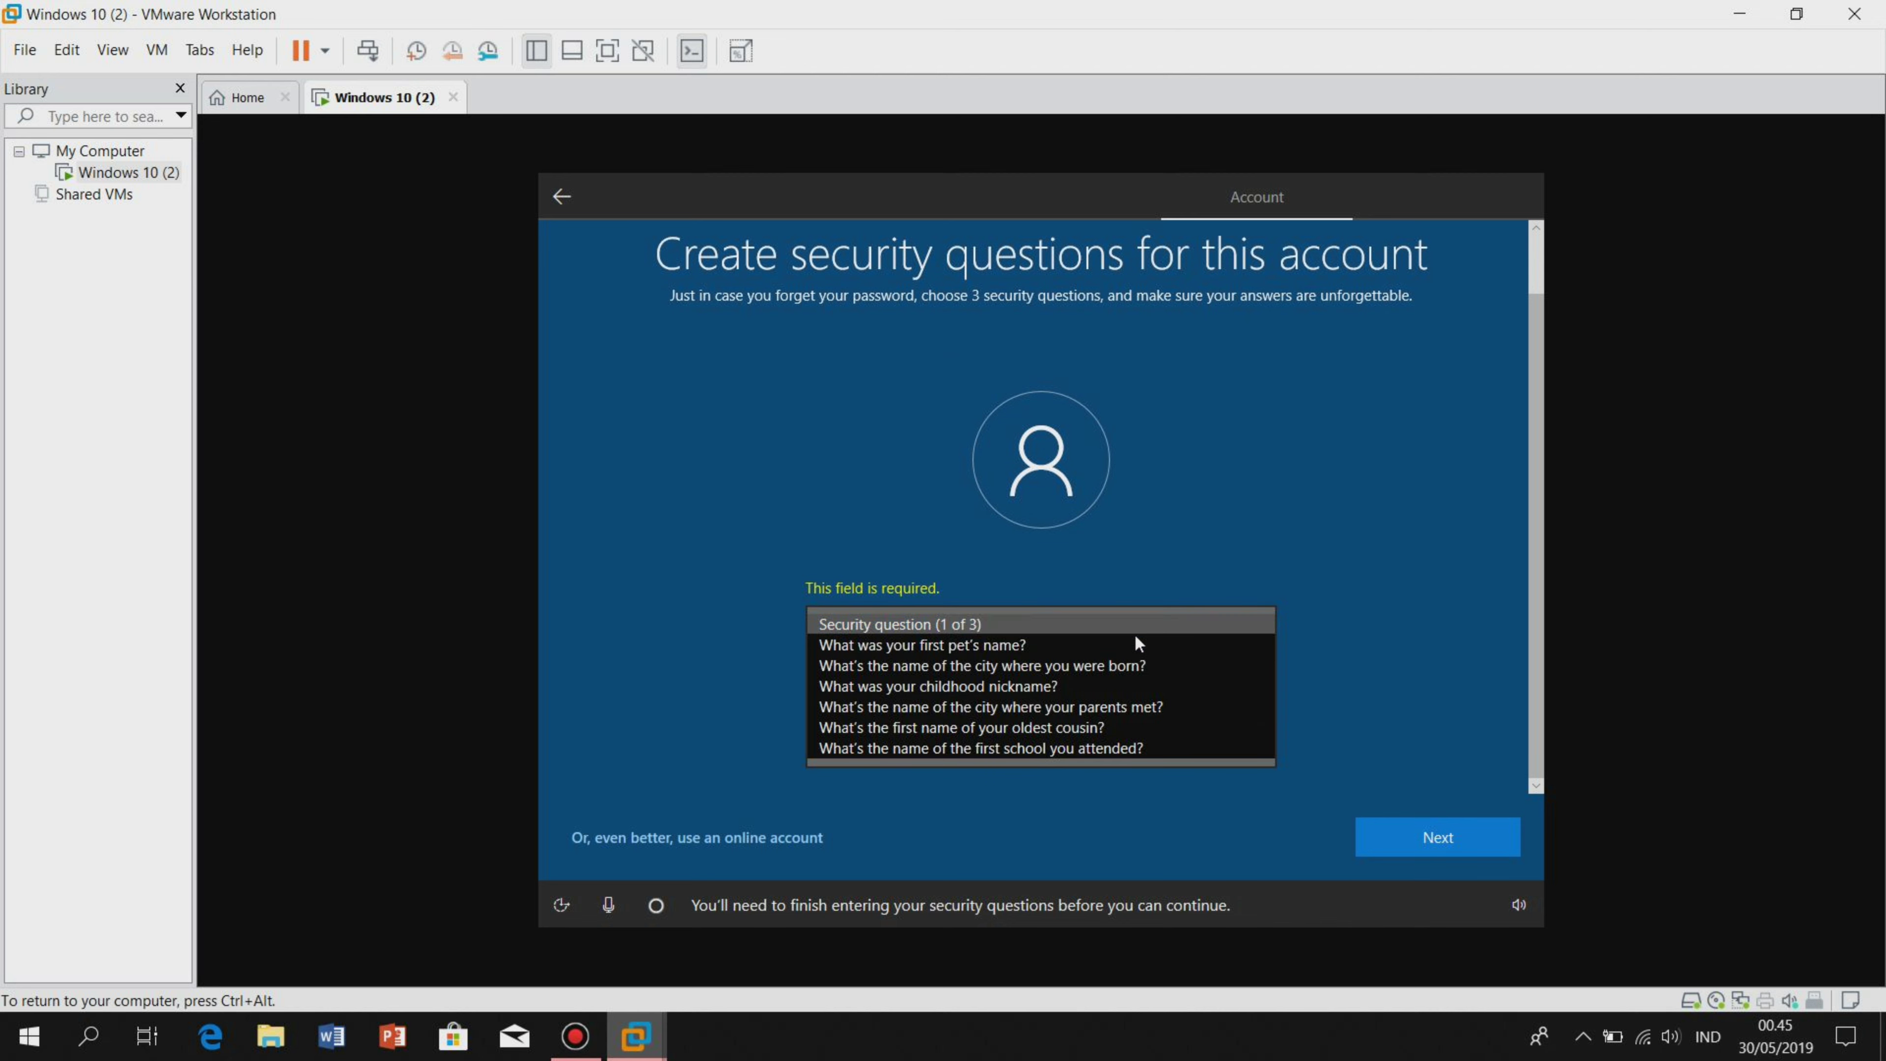
pyautogui.click(1140, 651)
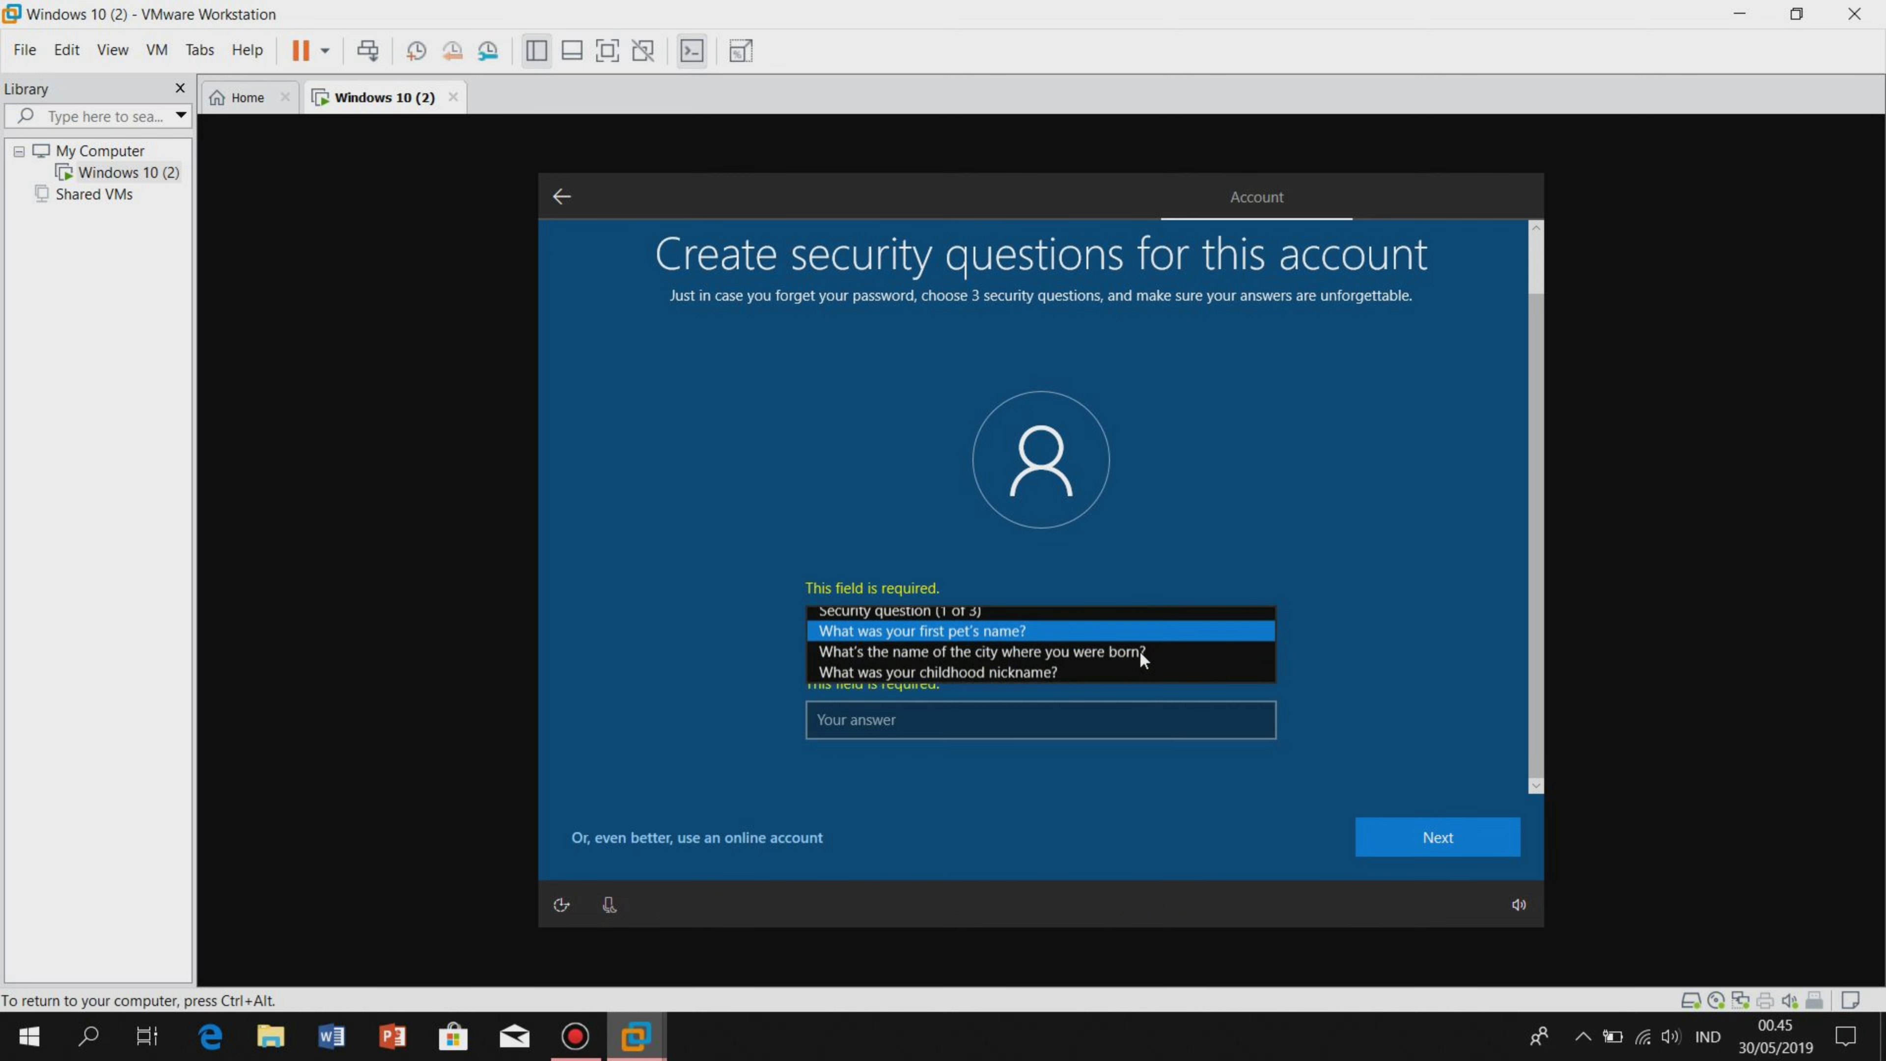
pyautogui.click(1196, 713)
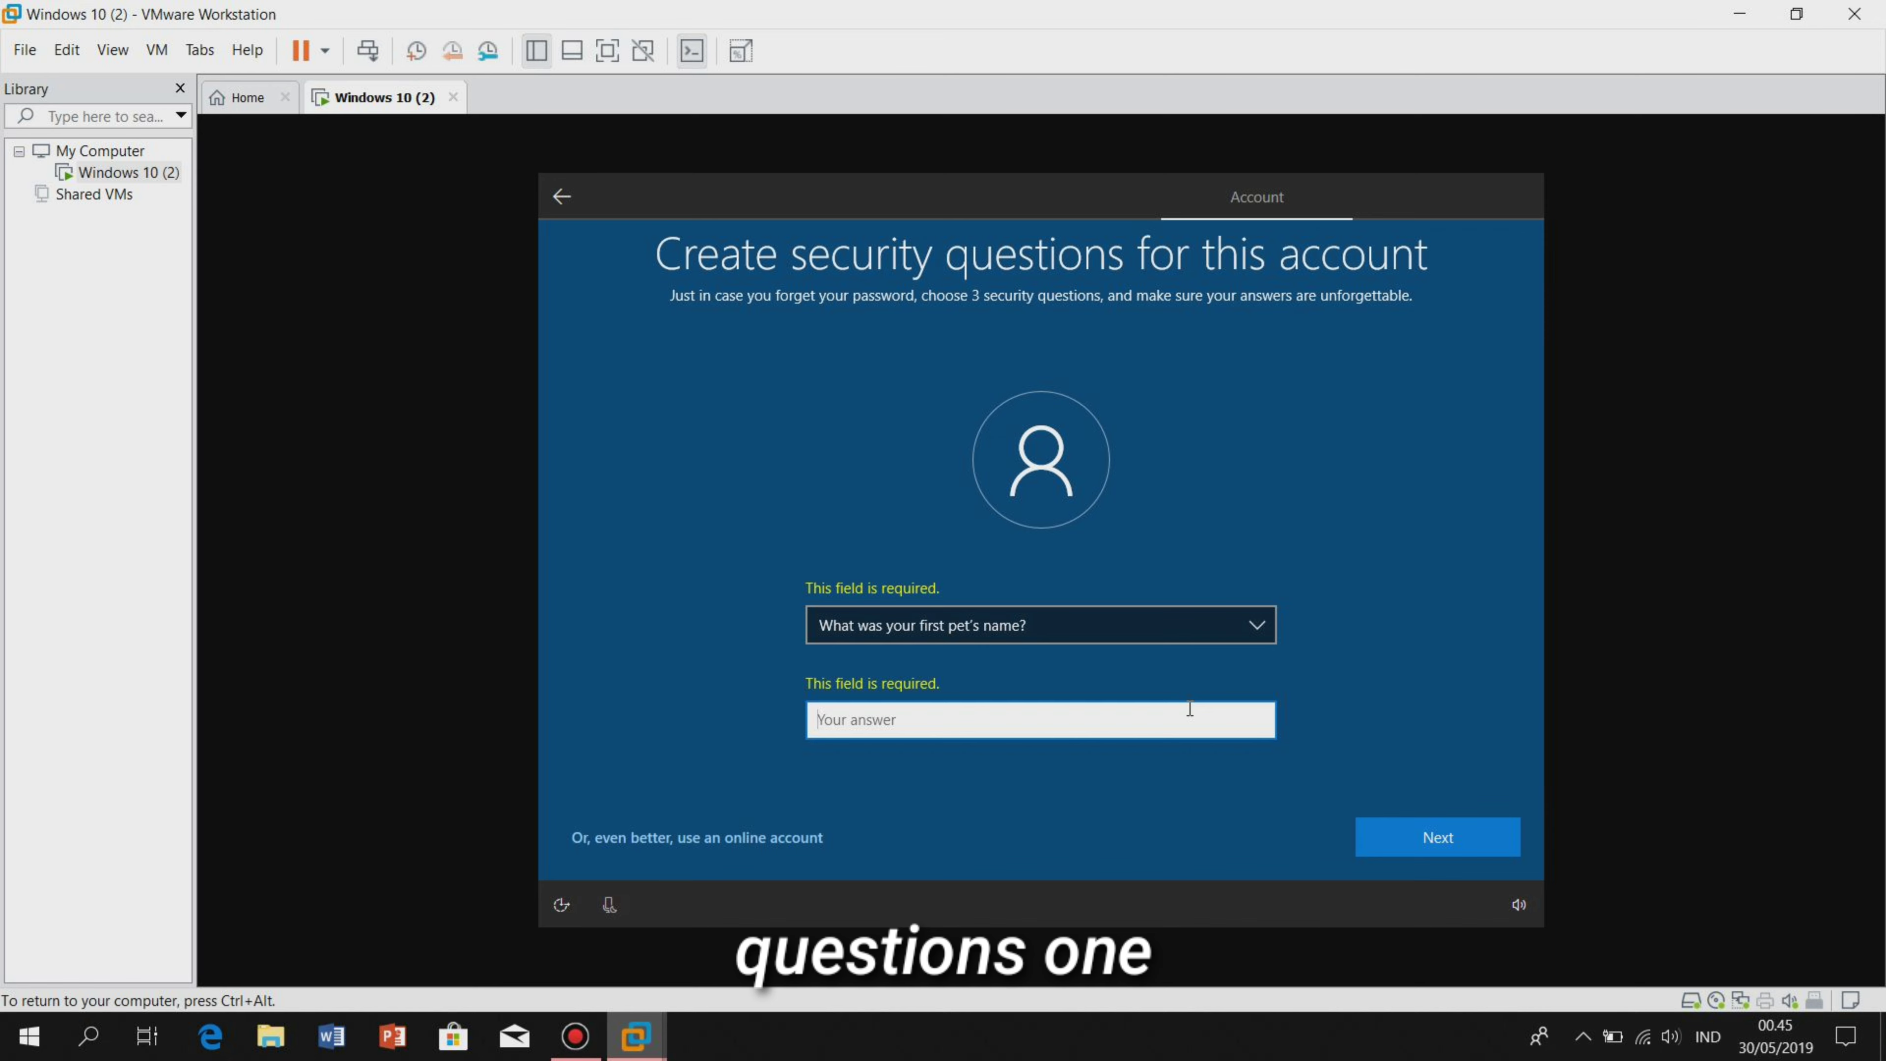
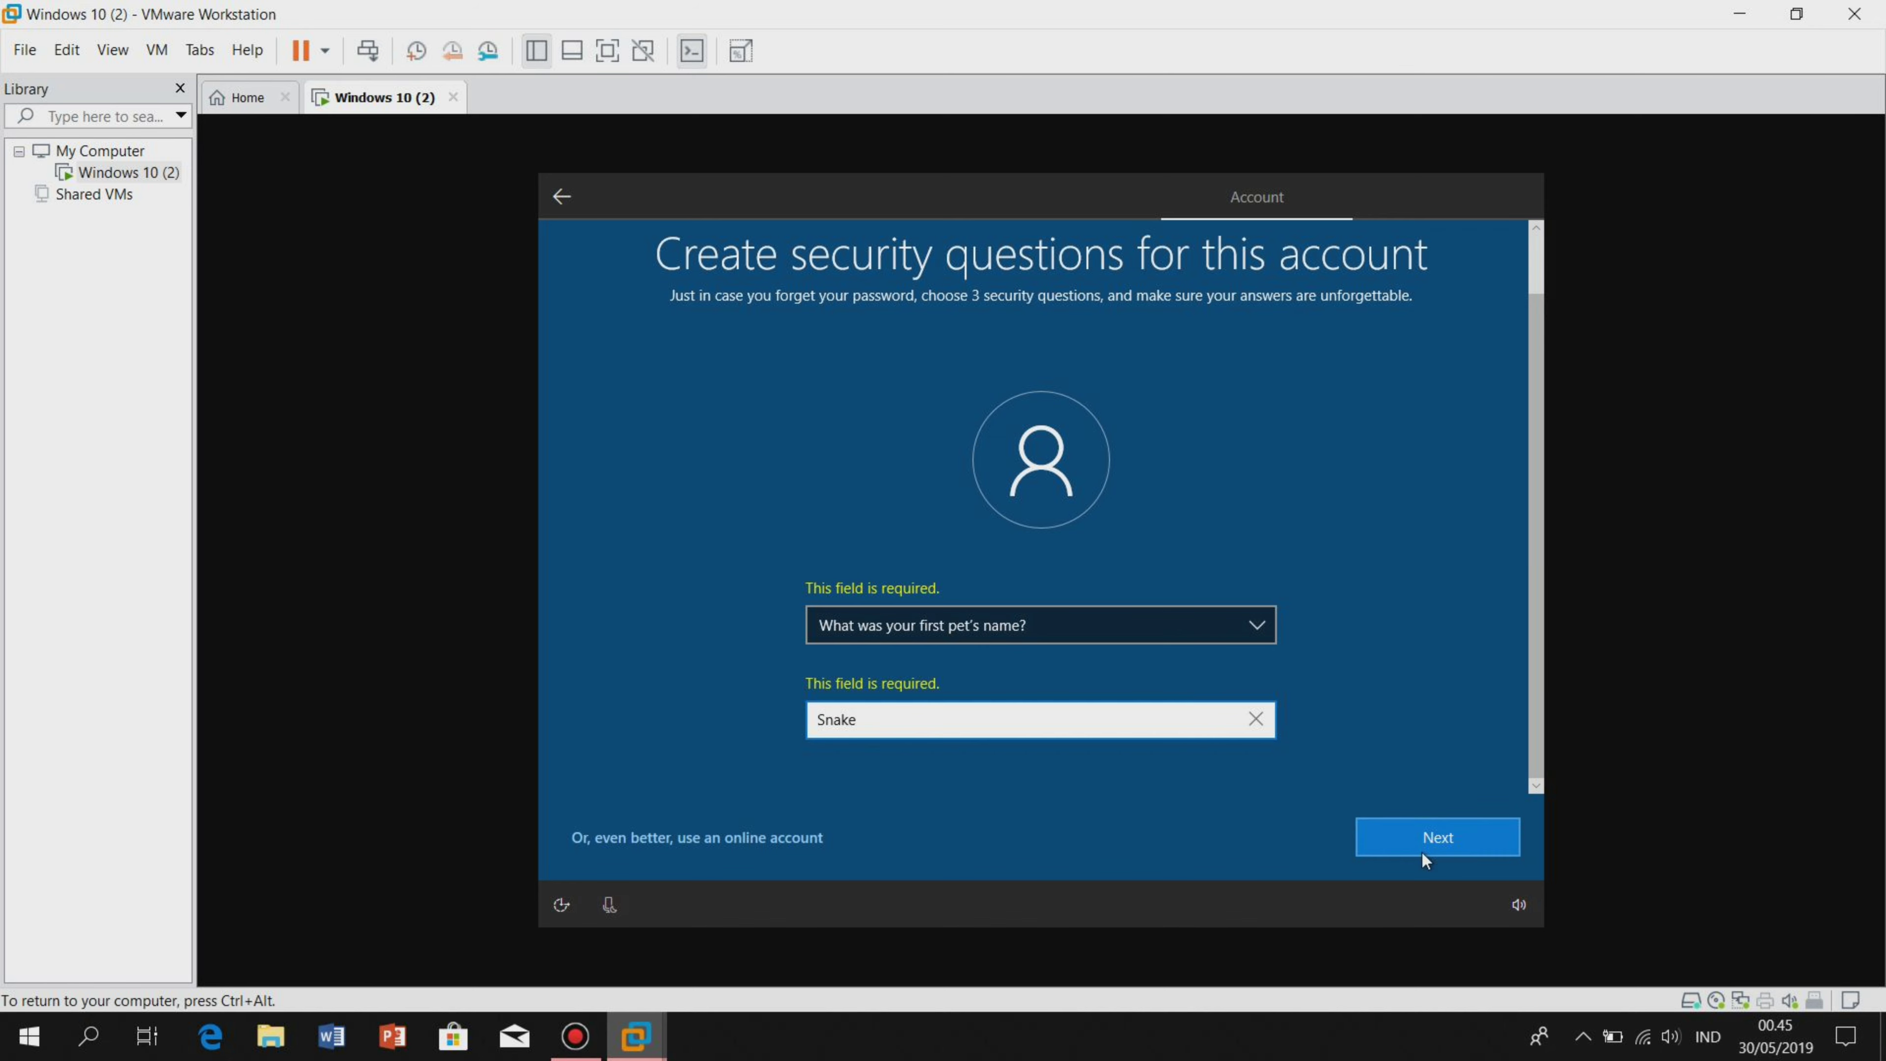
pyautogui.click(1429, 854)
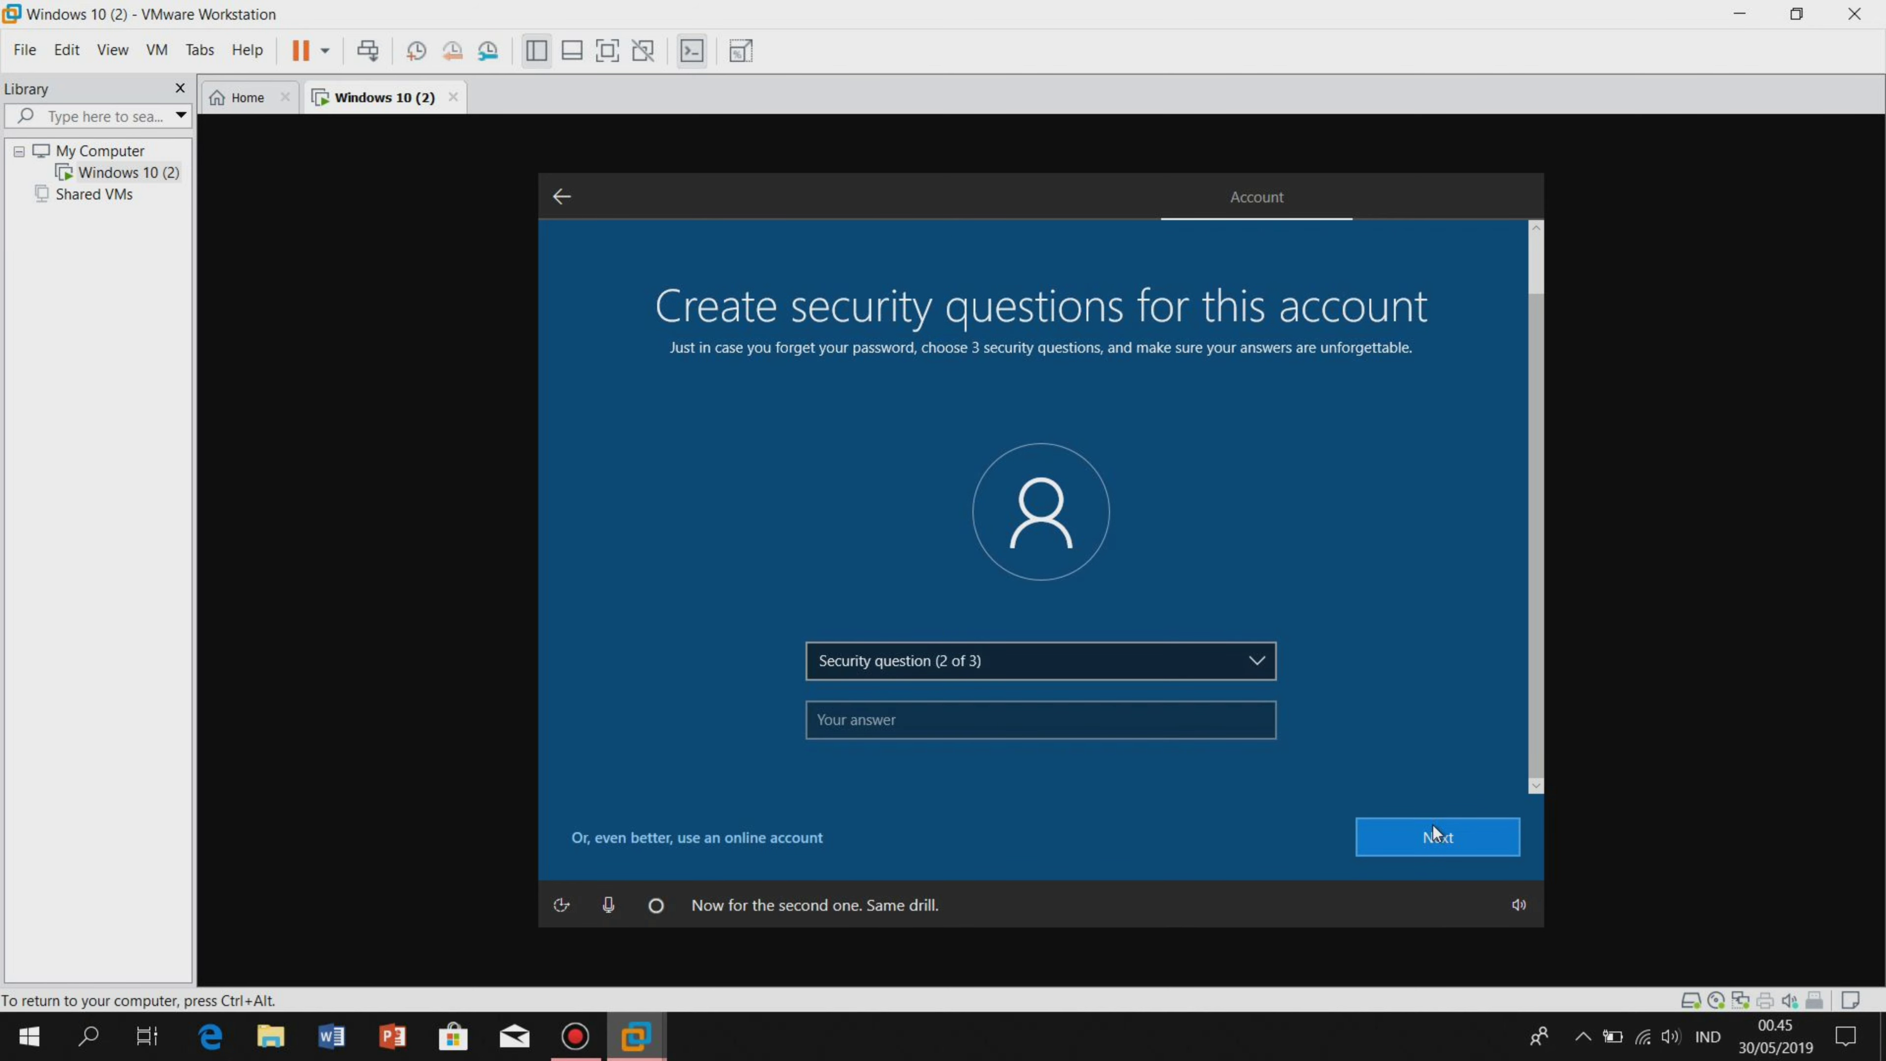
# Answer the birth-city question, then pick 'What was your childhood nickname?' as third.
pyautogui.click(1108, 666)
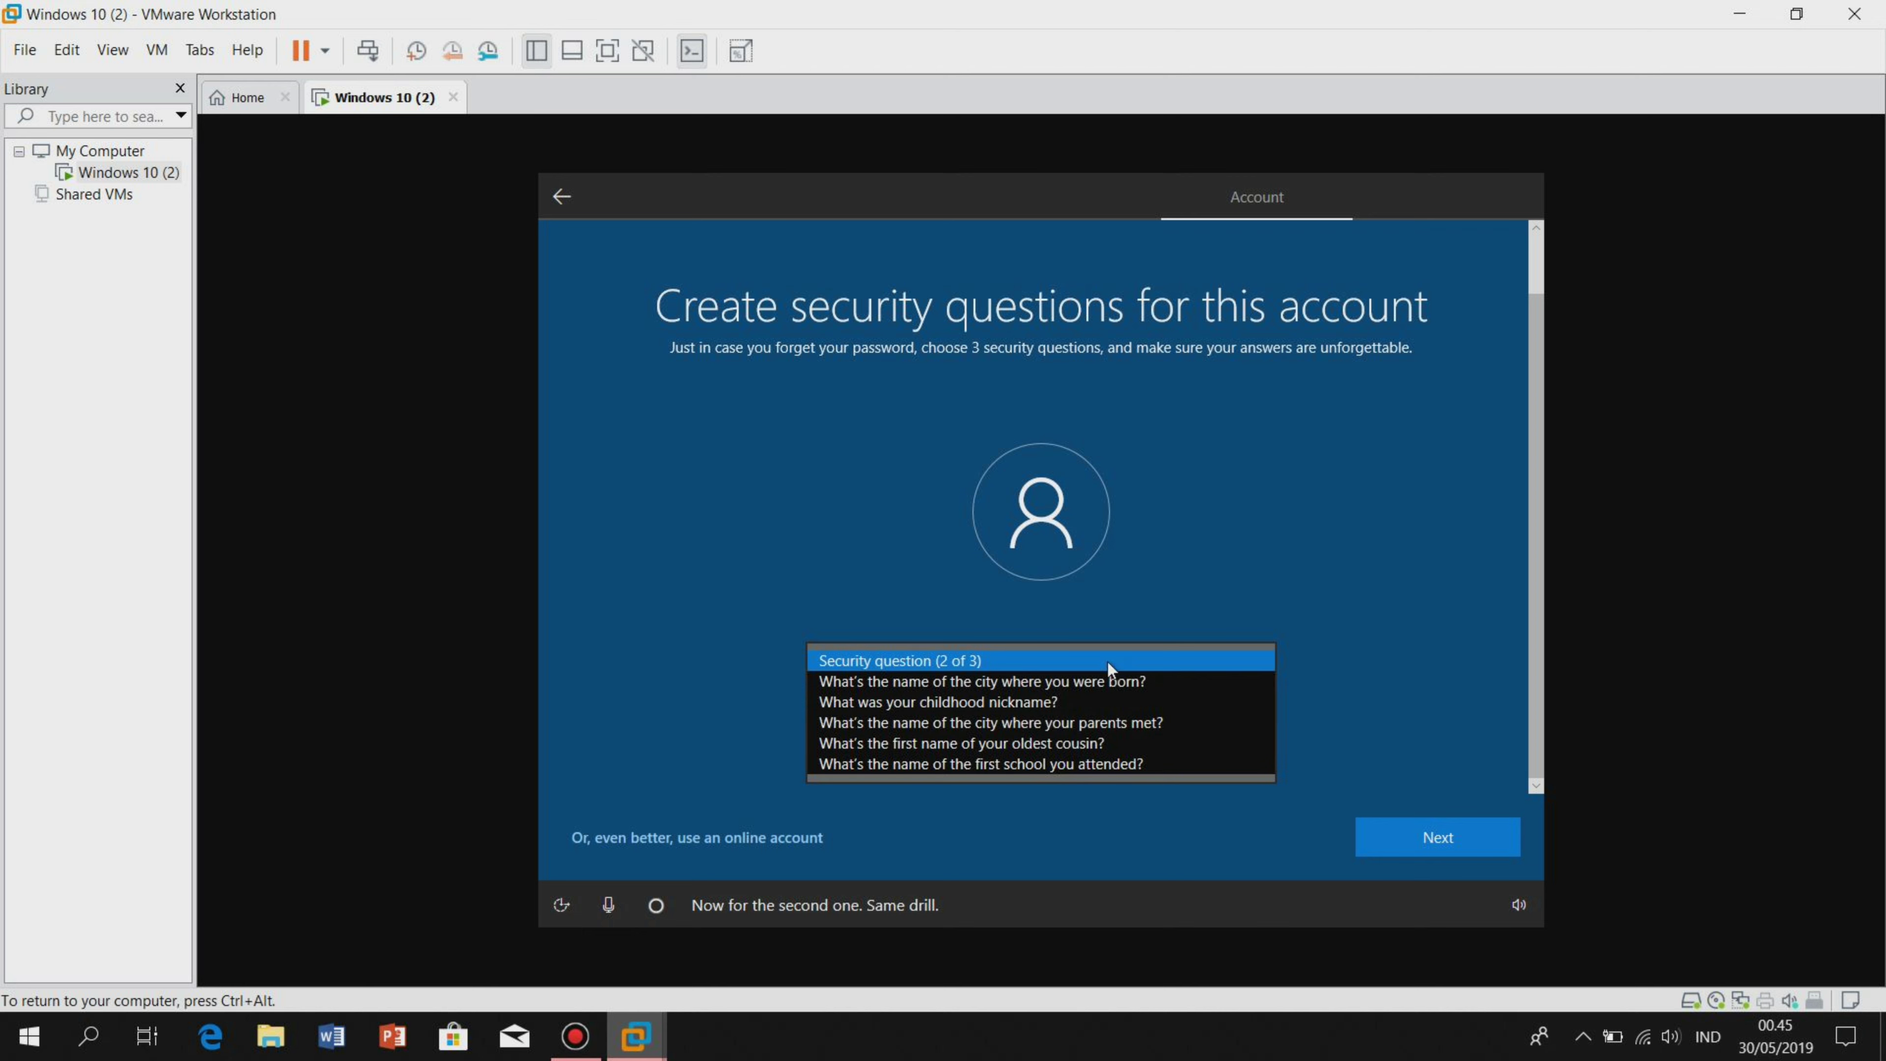
pyautogui.click(1122, 681)
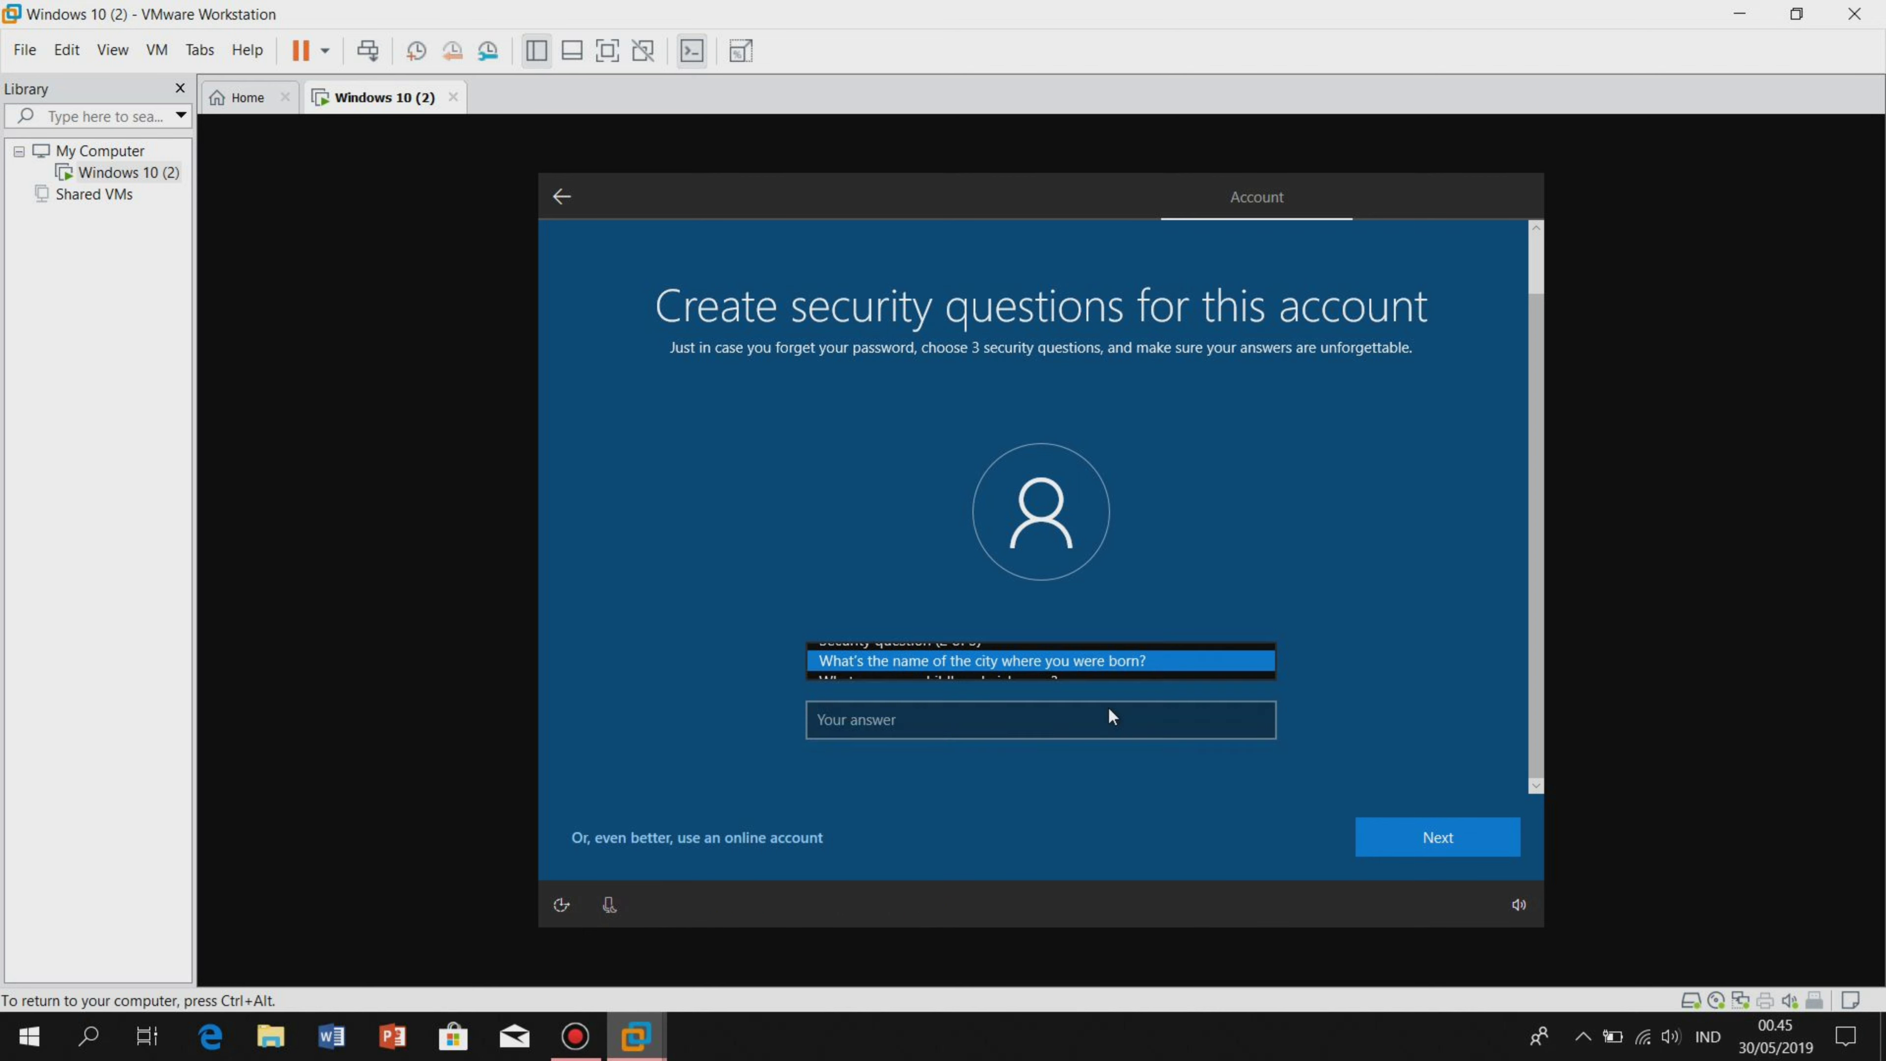
pyautogui.click(1108, 706)
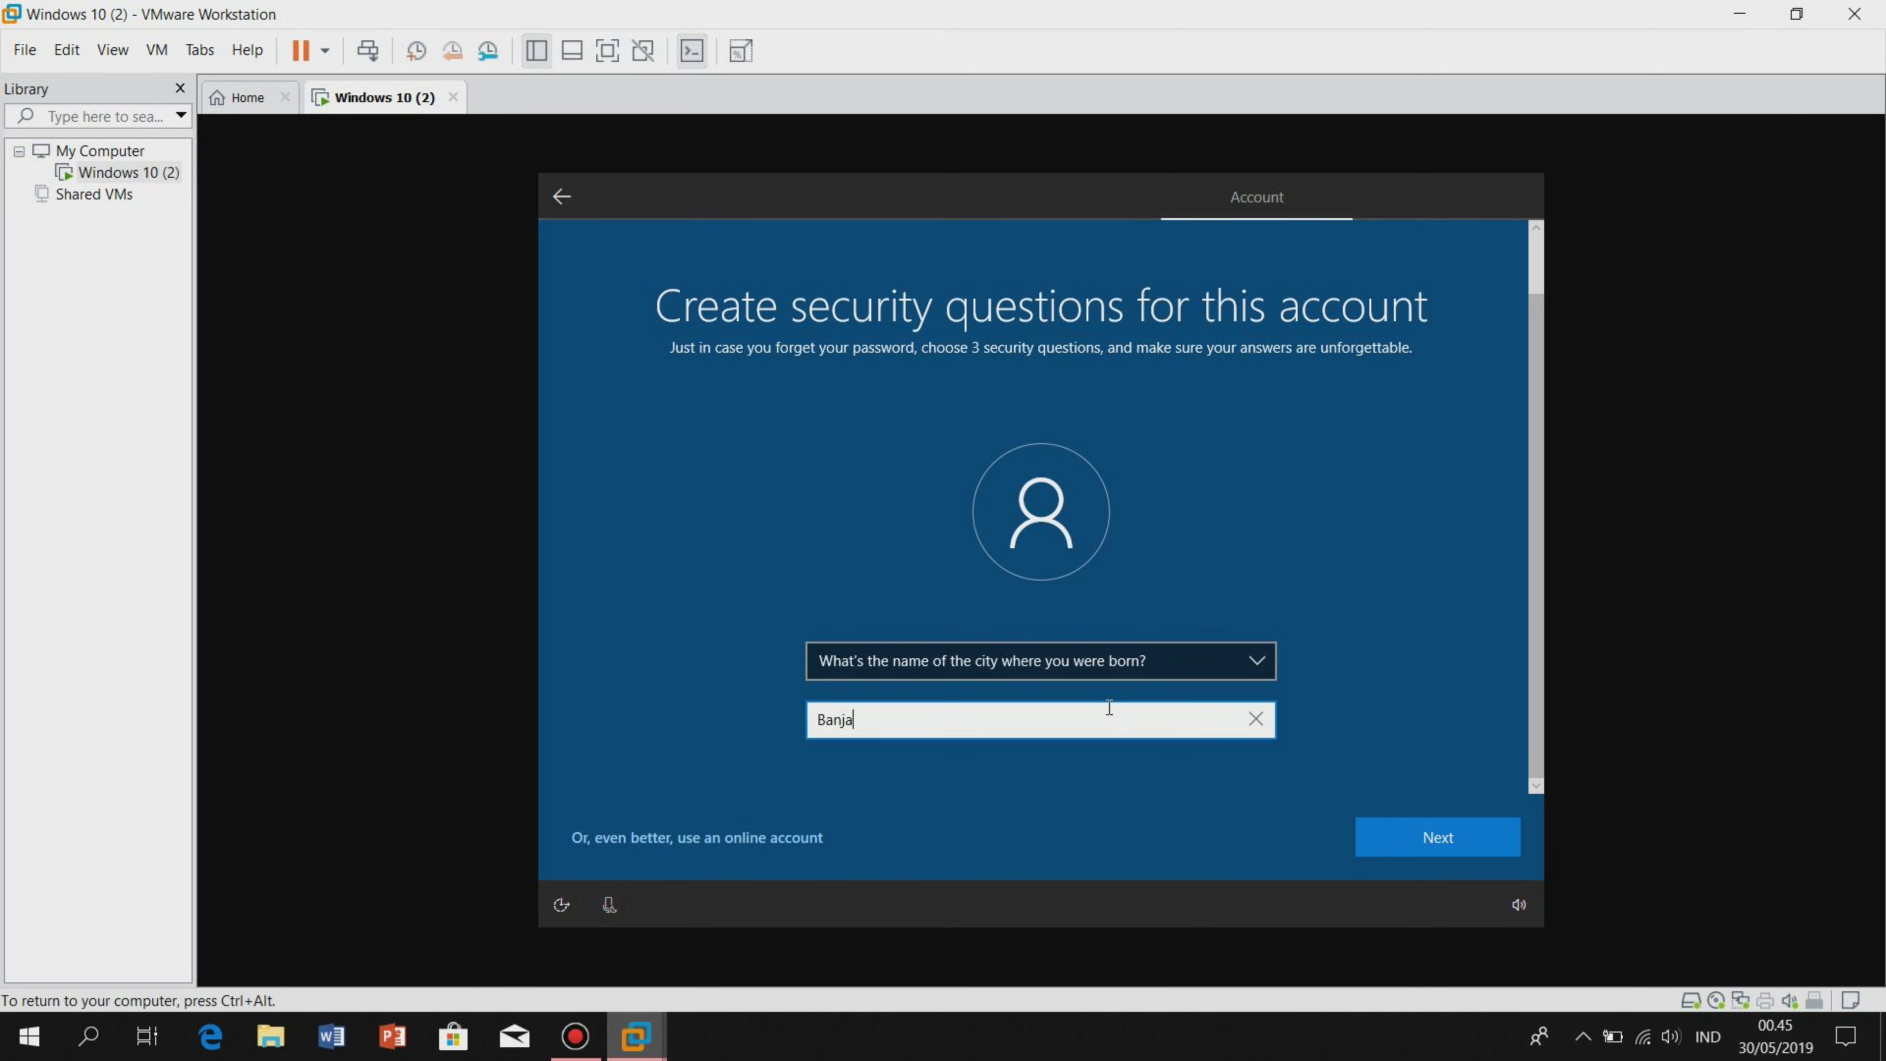
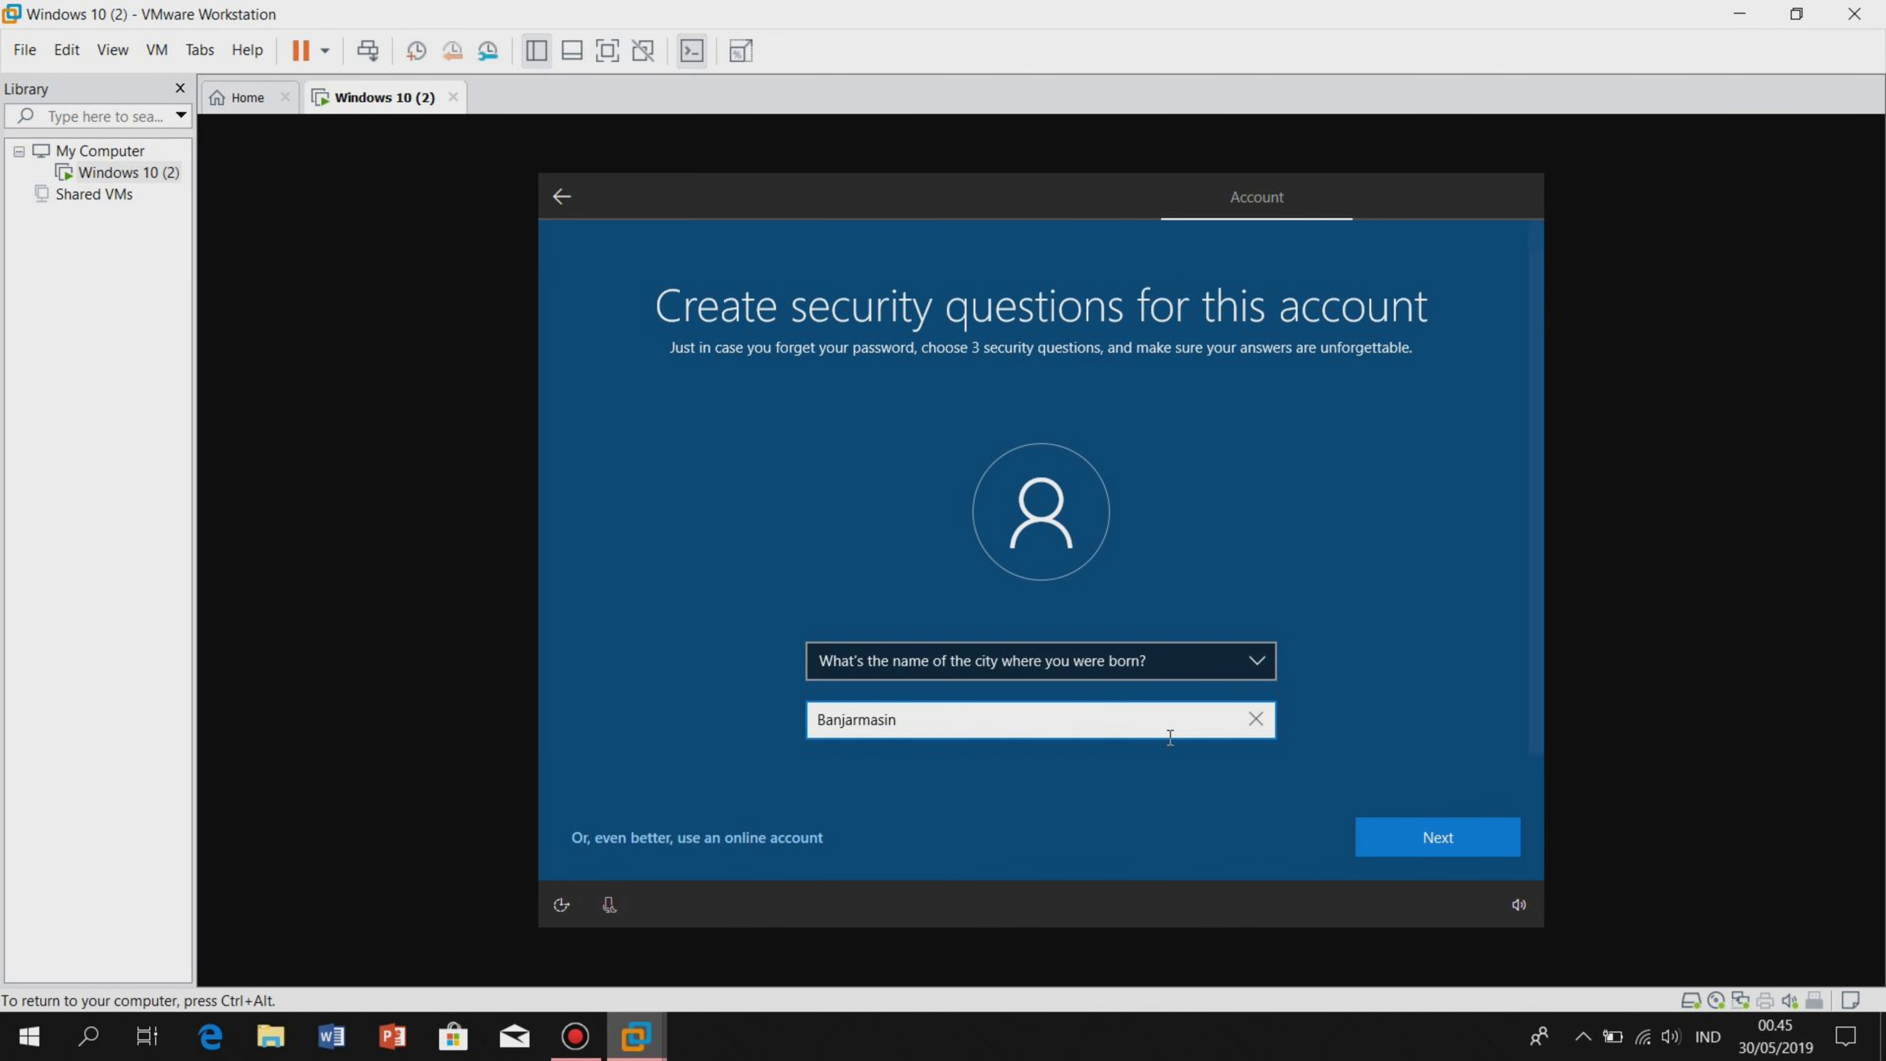
pyautogui.click(1443, 836)
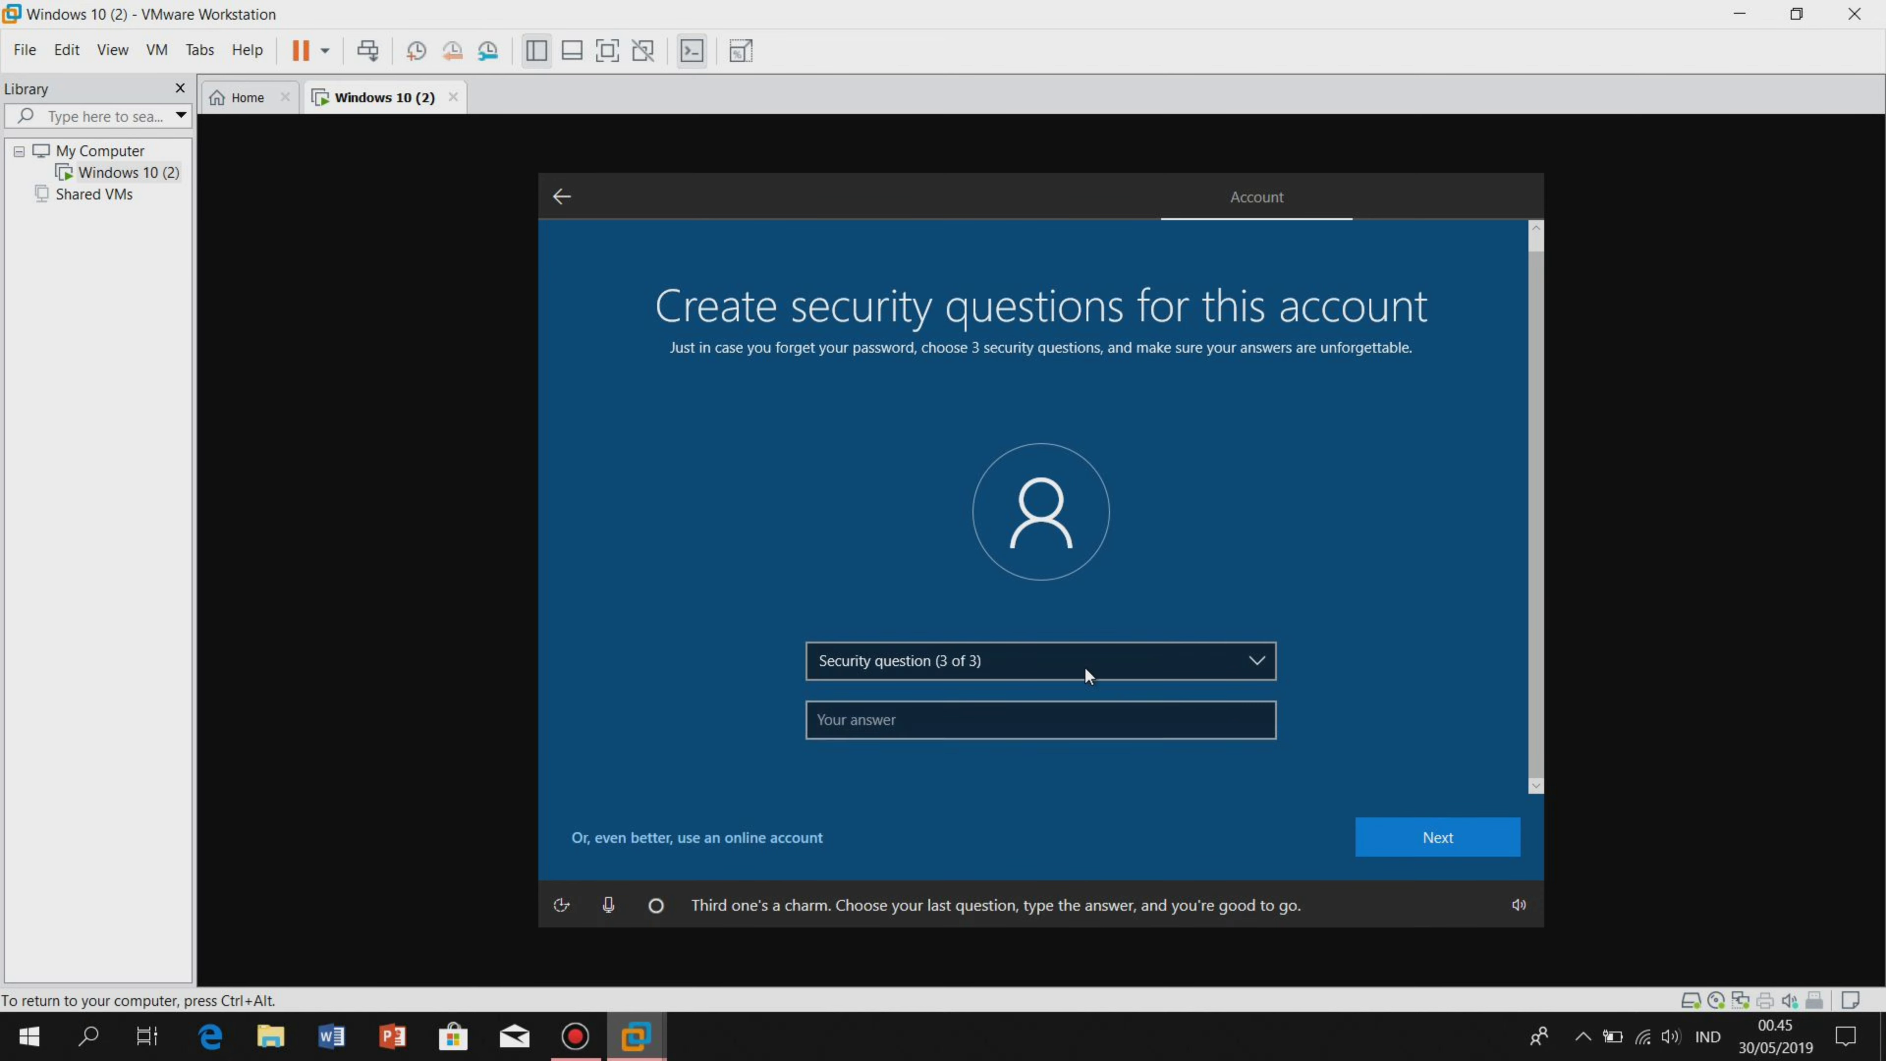
pyautogui.click(1062, 658)
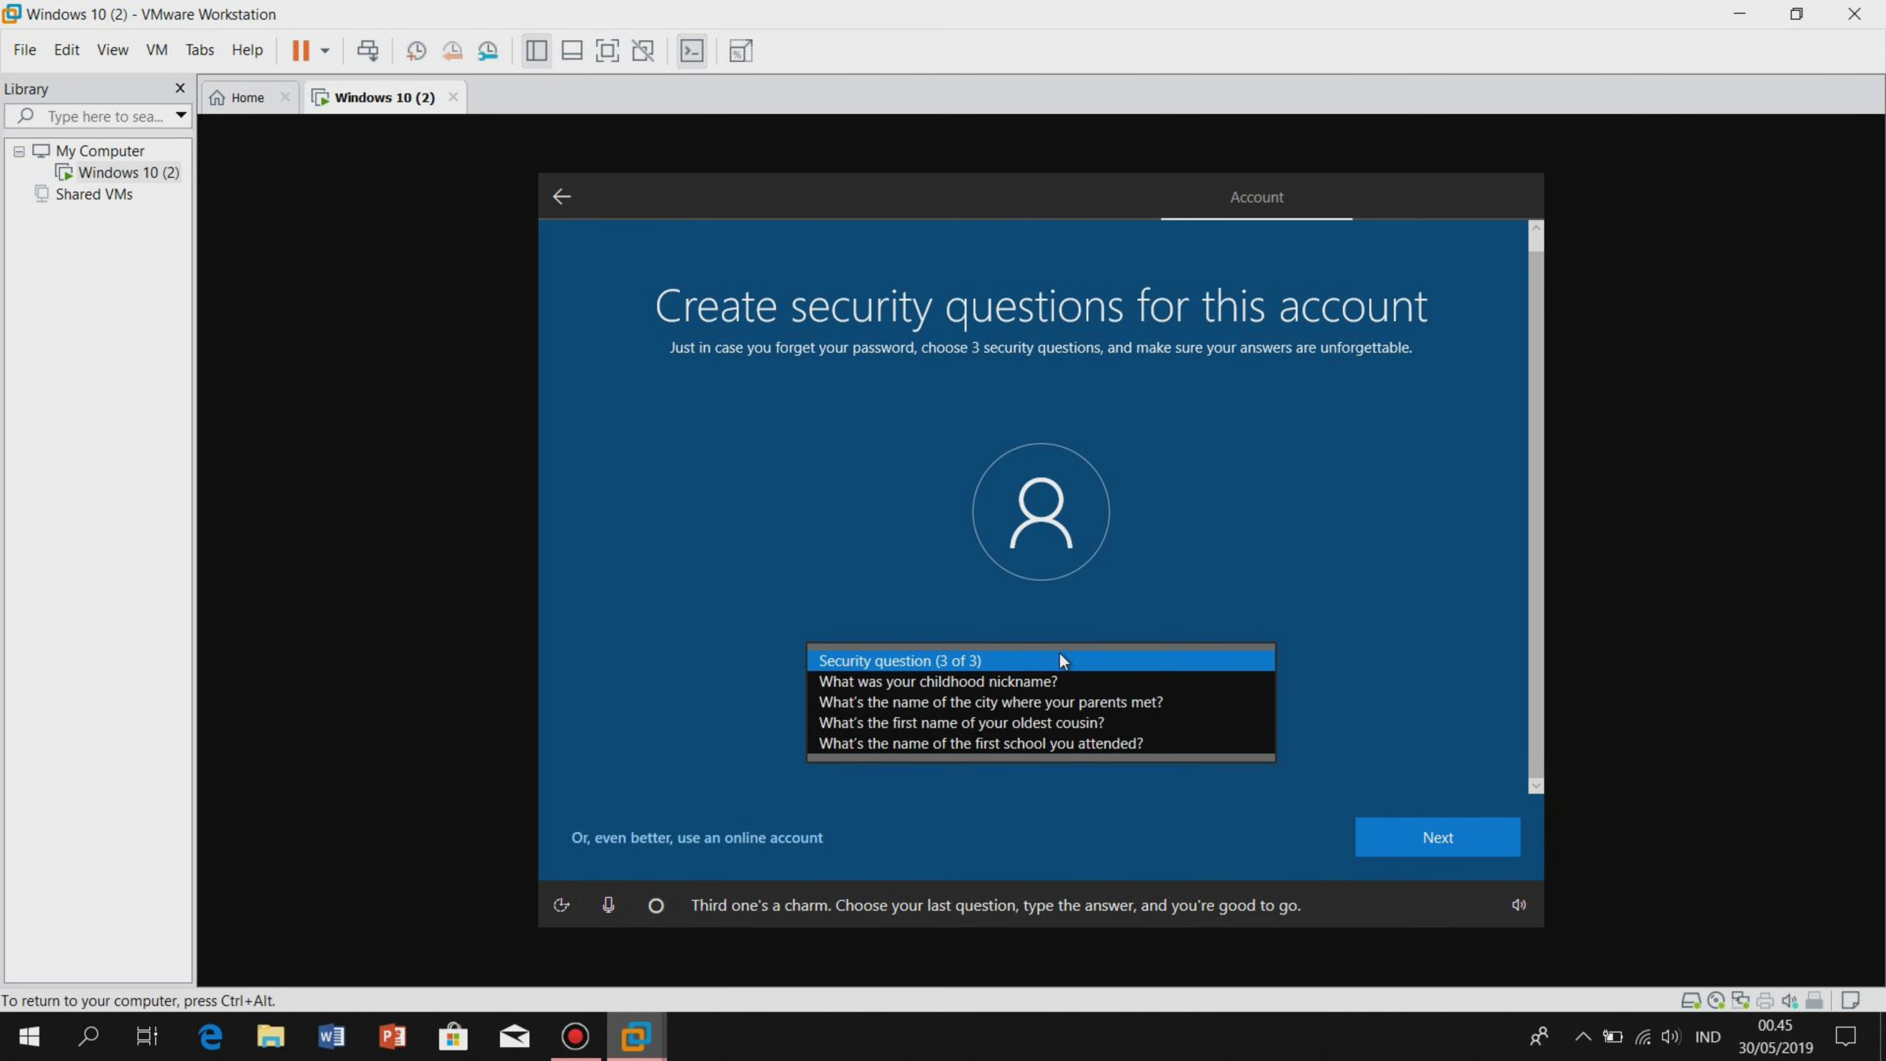
pyautogui.click(1058, 680)
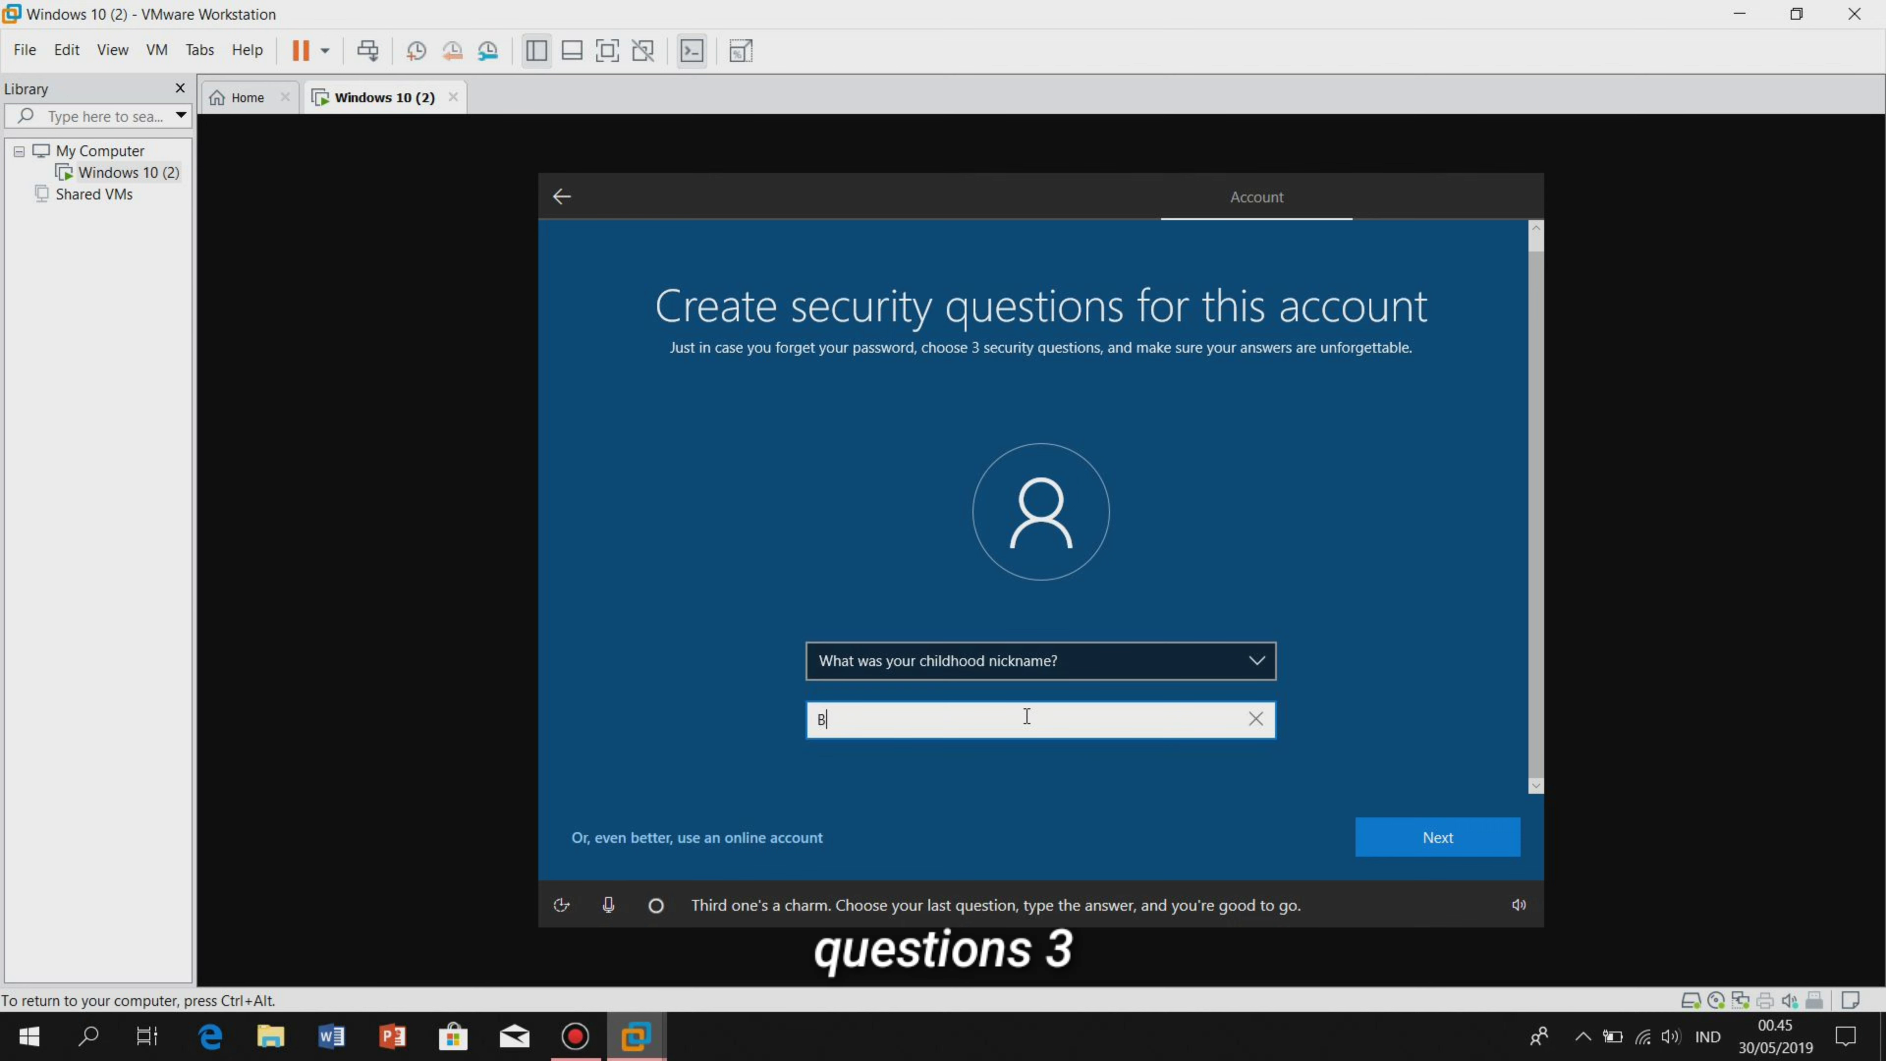
# Answer the nickname question, allow Cortana and activity history, and accept recommended privacy settings.
pyautogui.click(1436, 830)
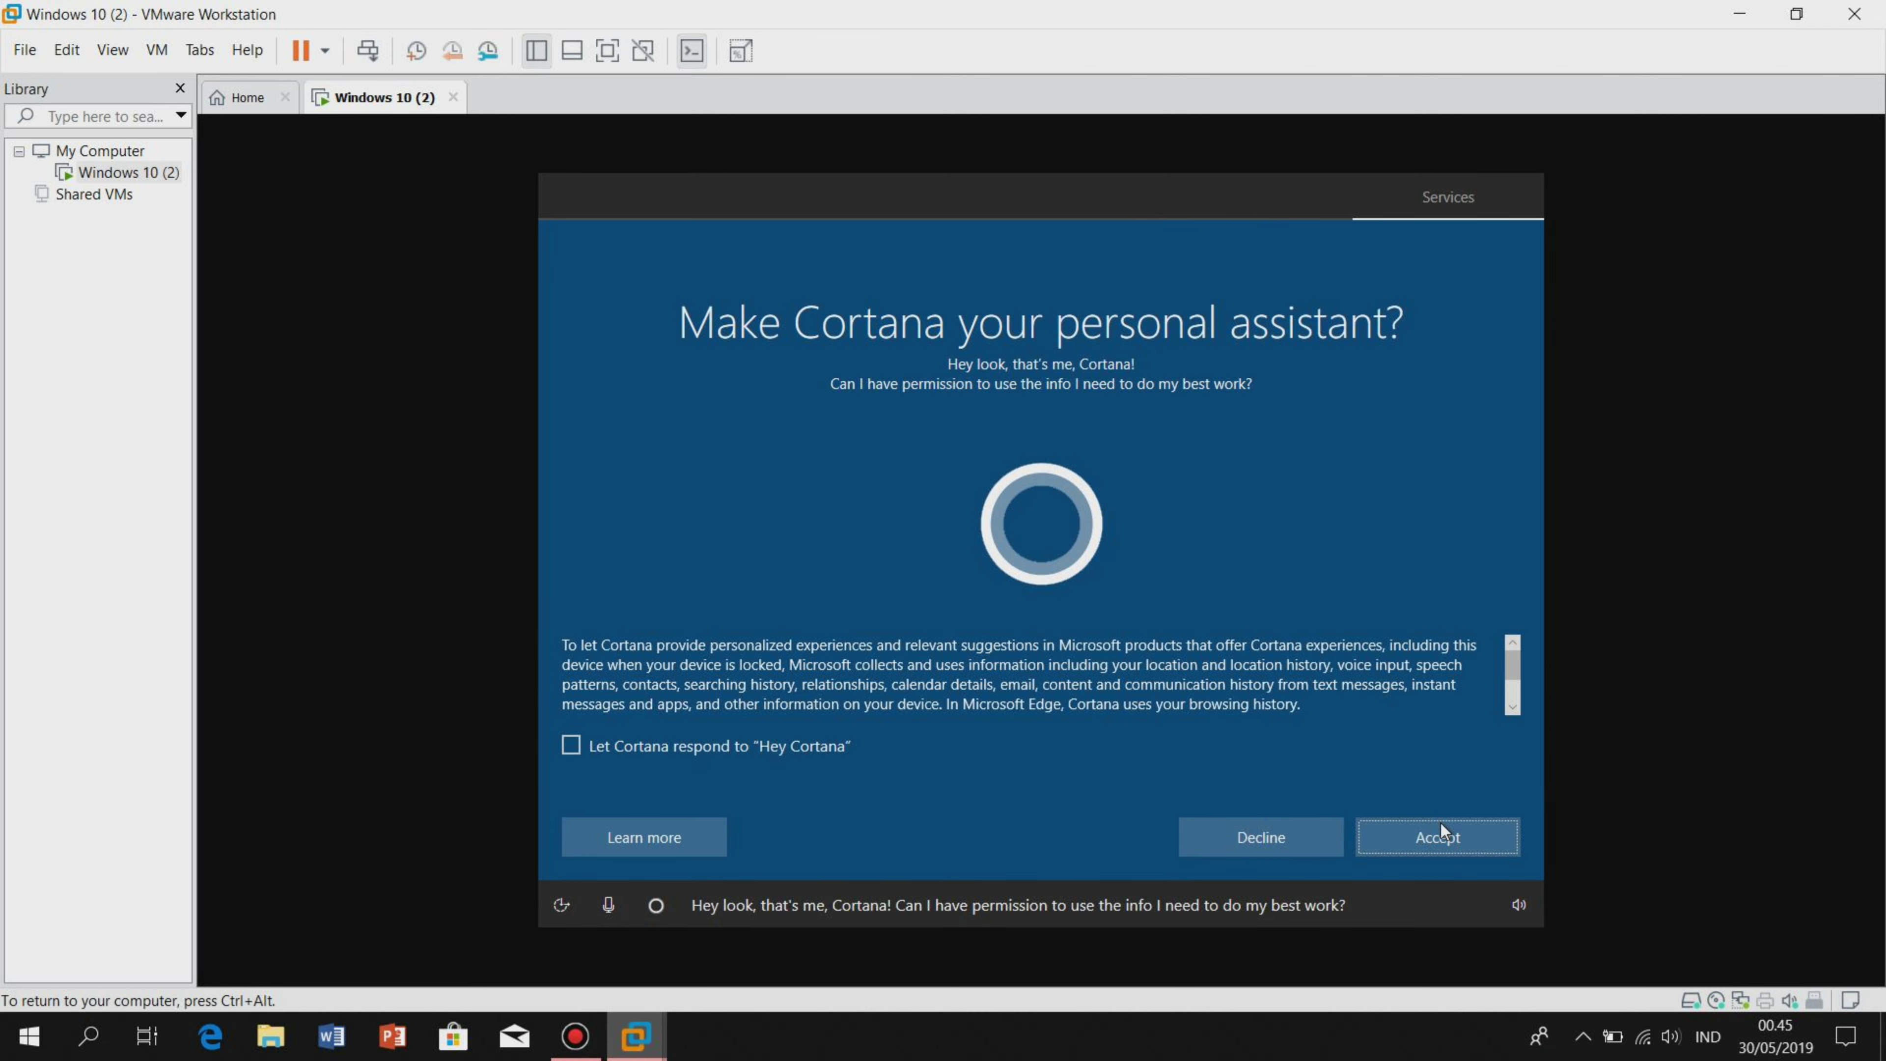
pyautogui.click(1448, 823)
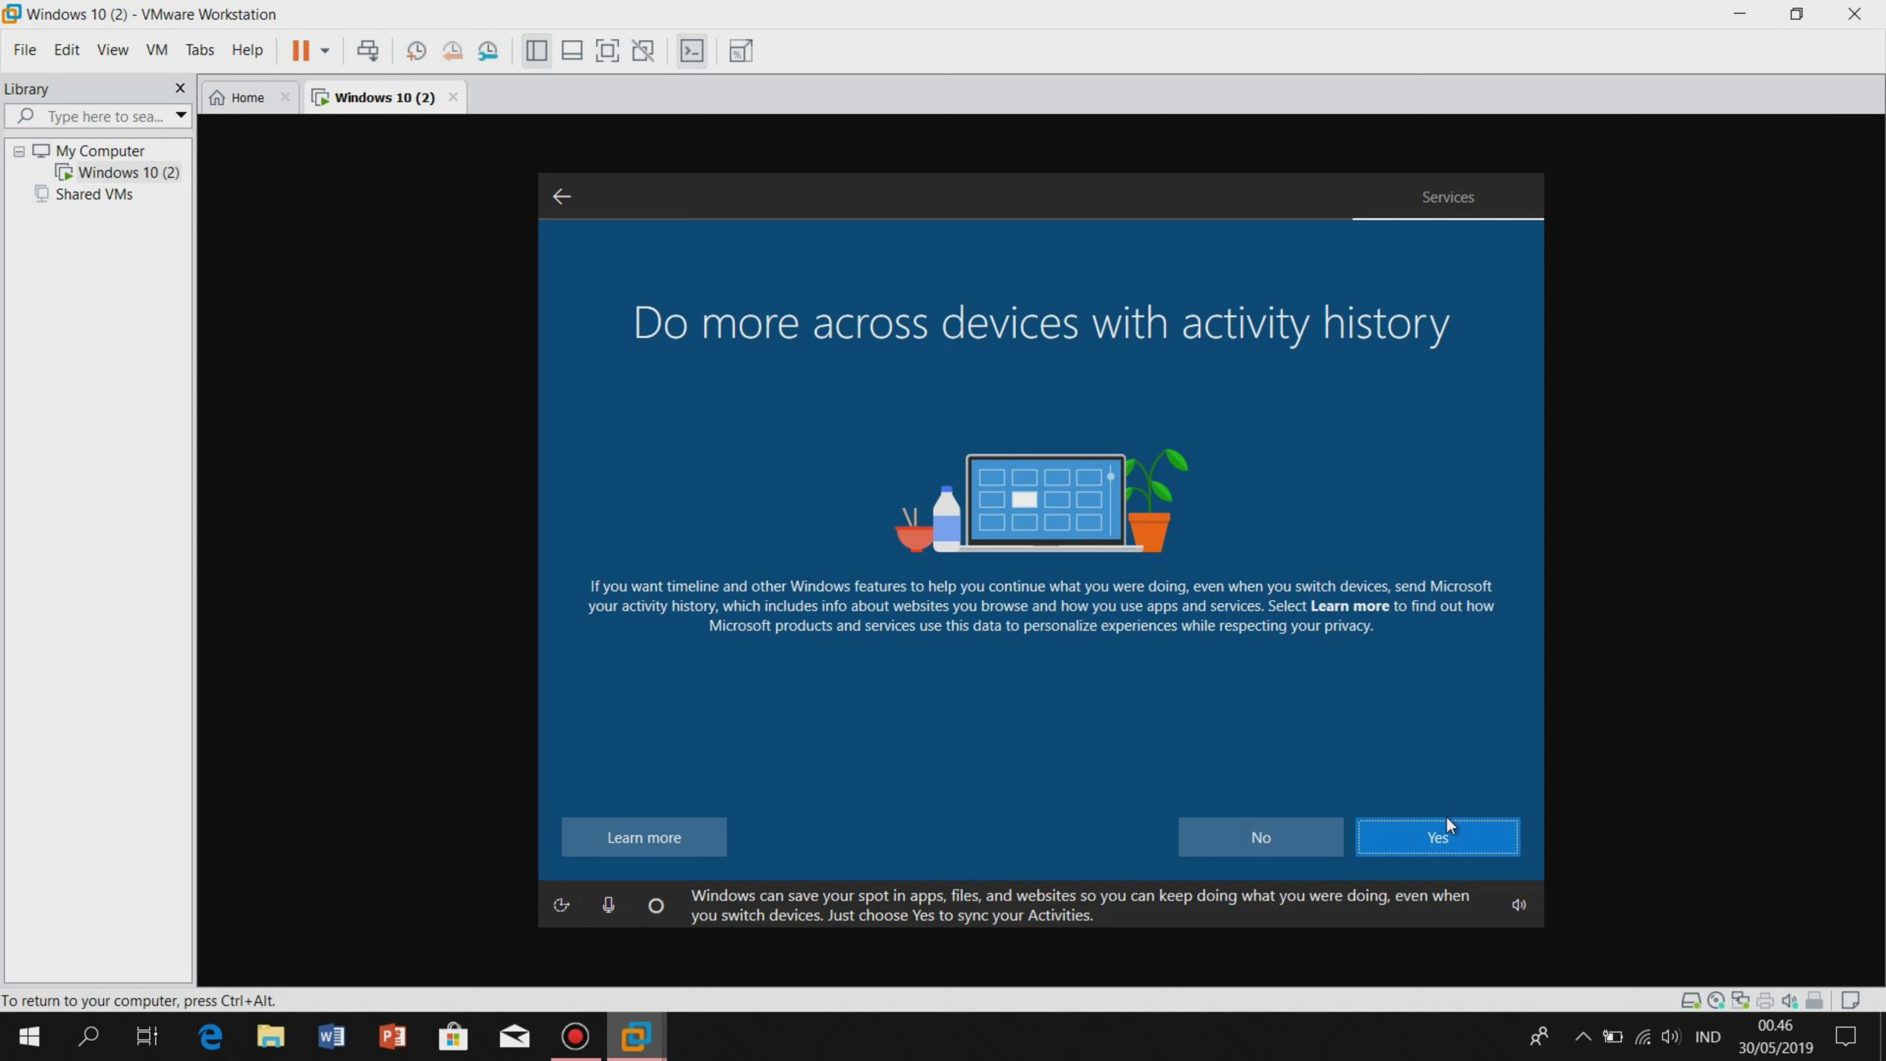
pyautogui.click(1449, 818)
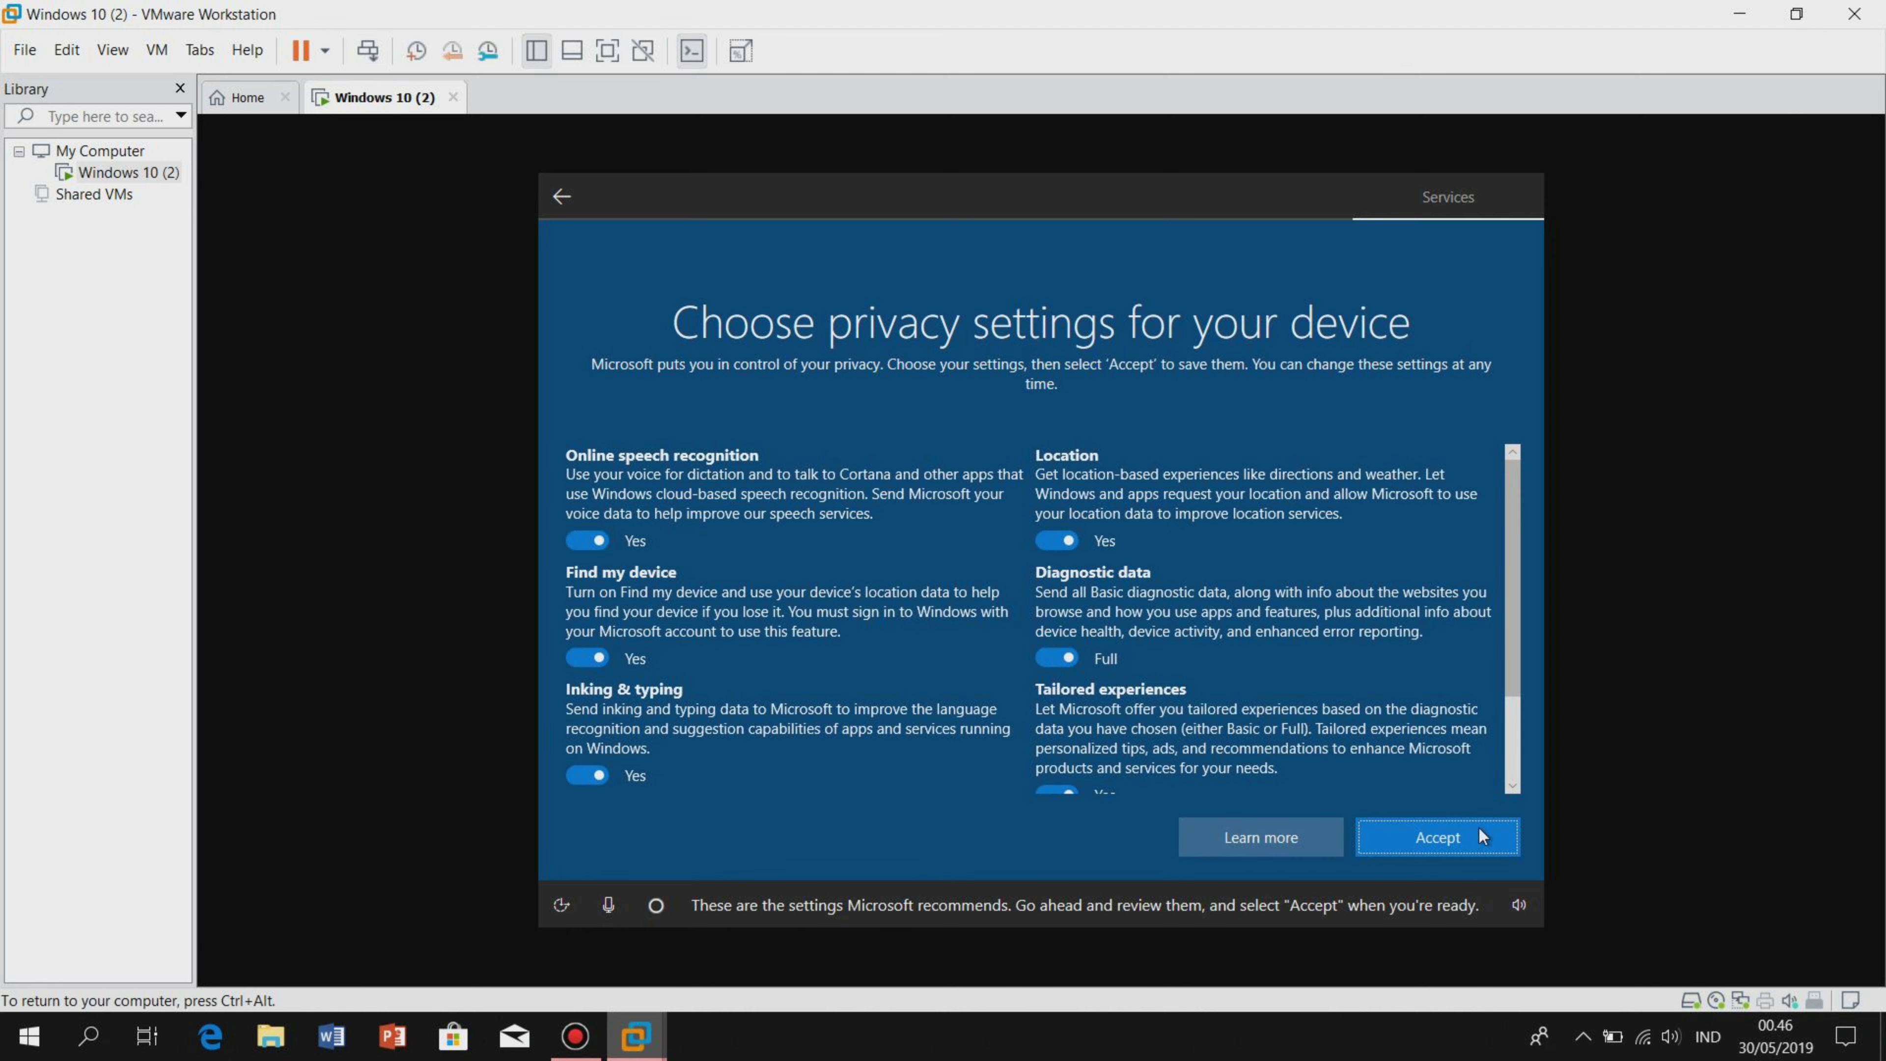
pyautogui.click(1479, 831)
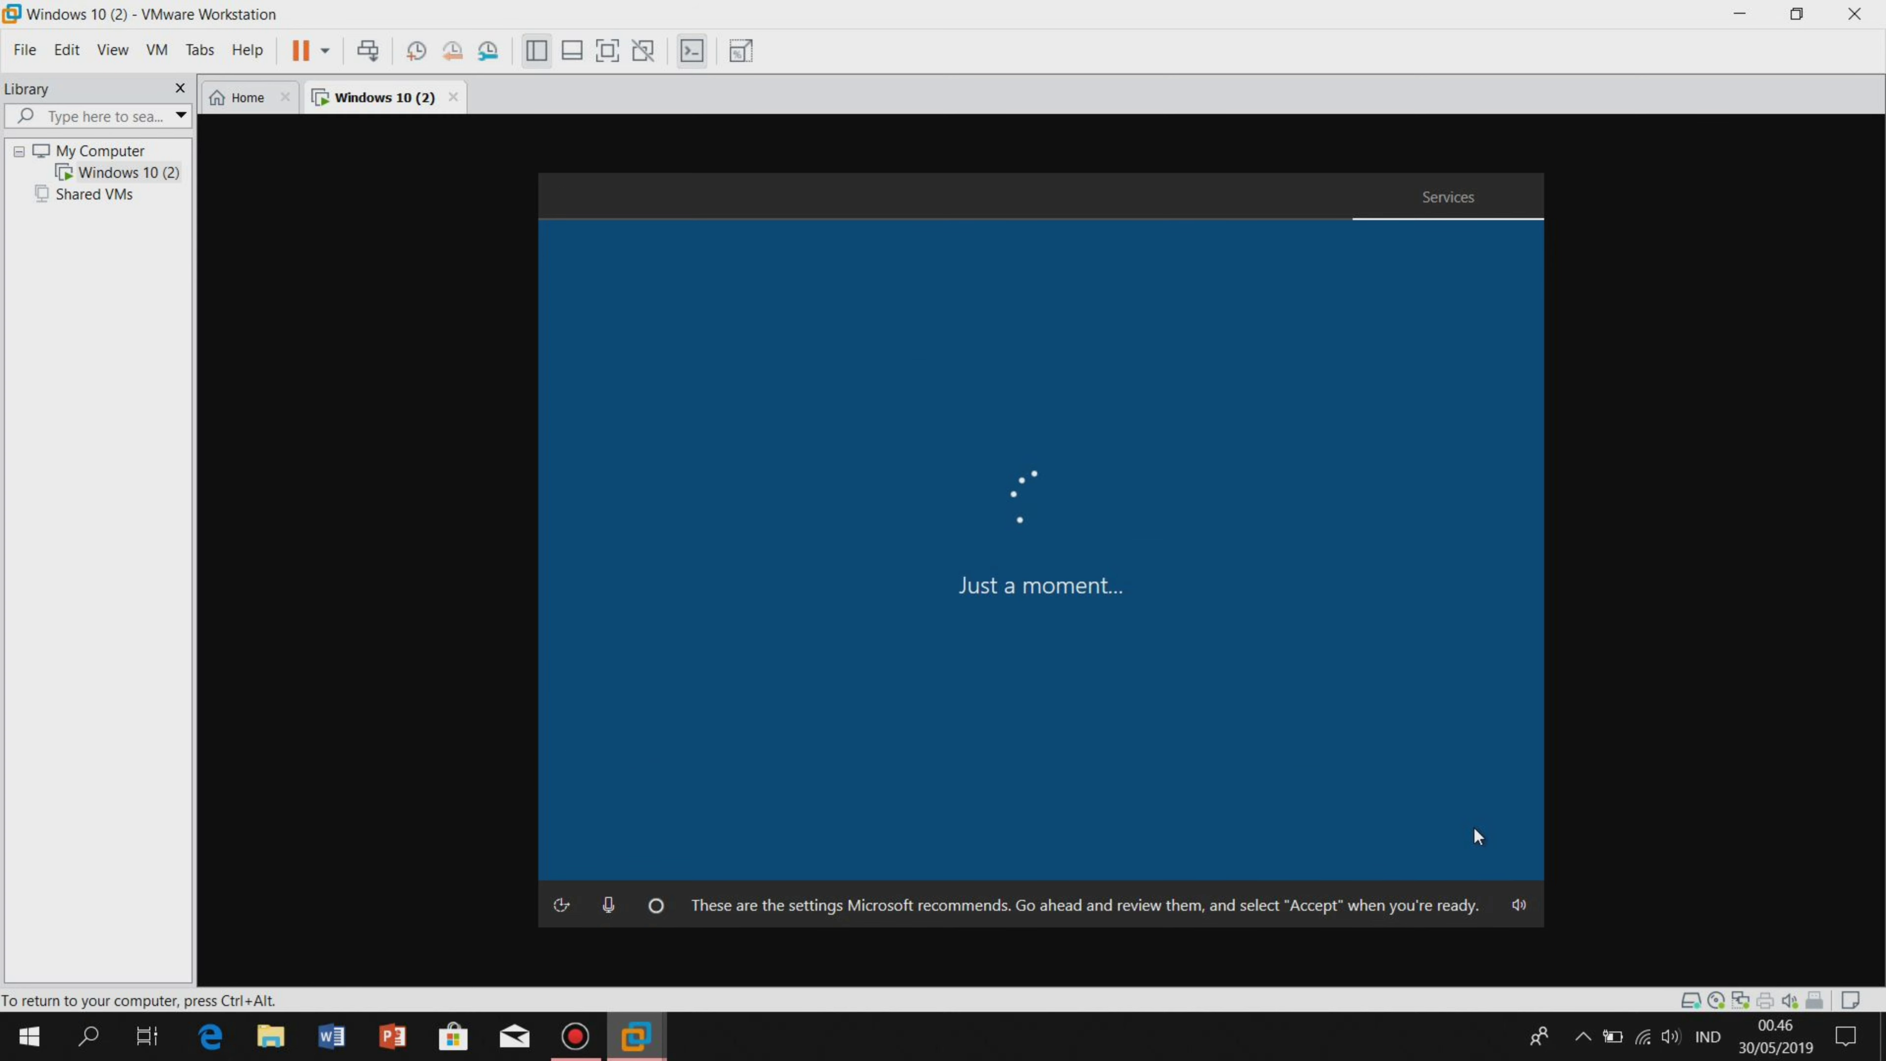